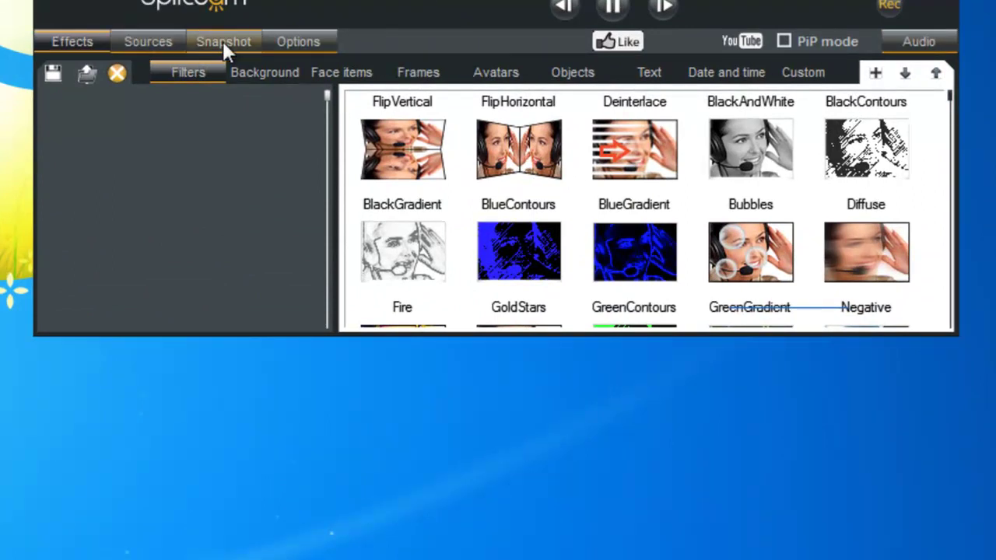
# Show SplitCam's Options page with the resolution and colour-level controls
pyautogui.click(308, 43)
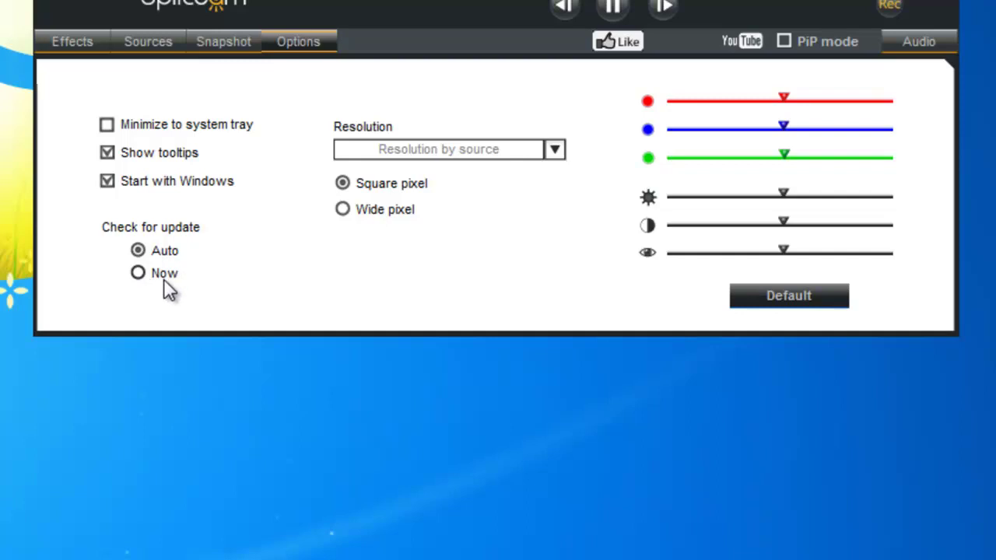
# Choose 400 x 225 16:9 as the webcam resolution
pyautogui.click(555, 150)
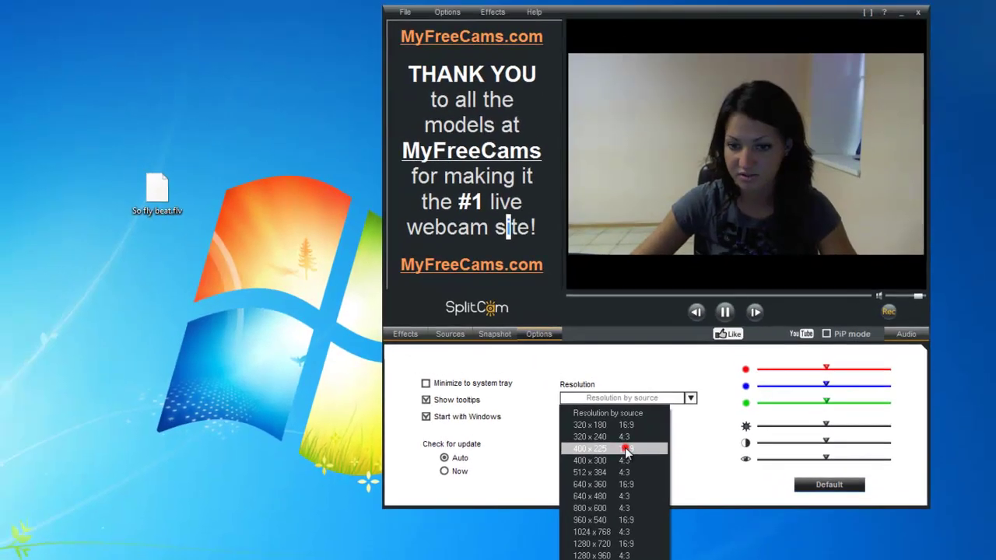
pyautogui.click(625, 448)
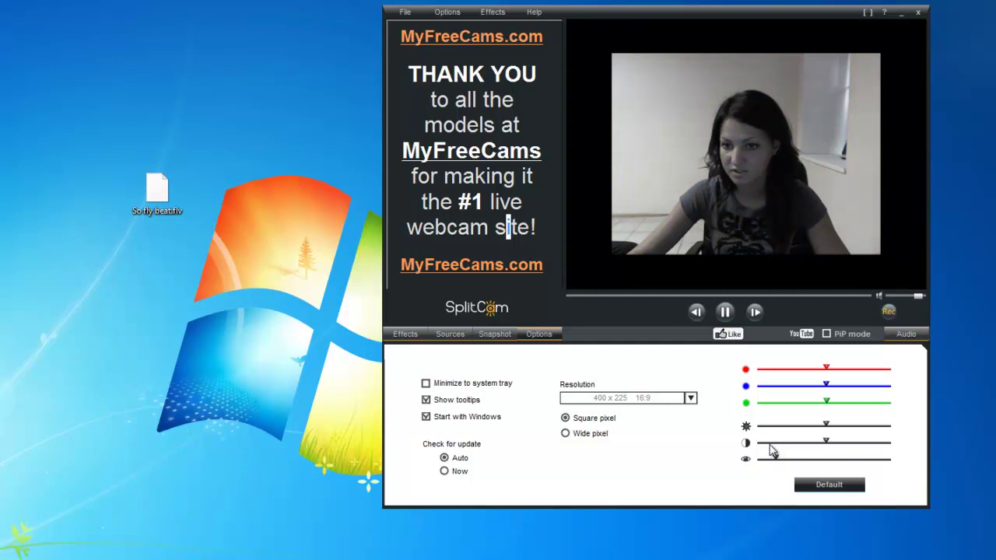
# Test the contrast and brightness sliders, darkening and brightening the webcam image
pyautogui.click(769, 443)
pyautogui.moveTo(771, 449); pyautogui.dragTo(781, 442)
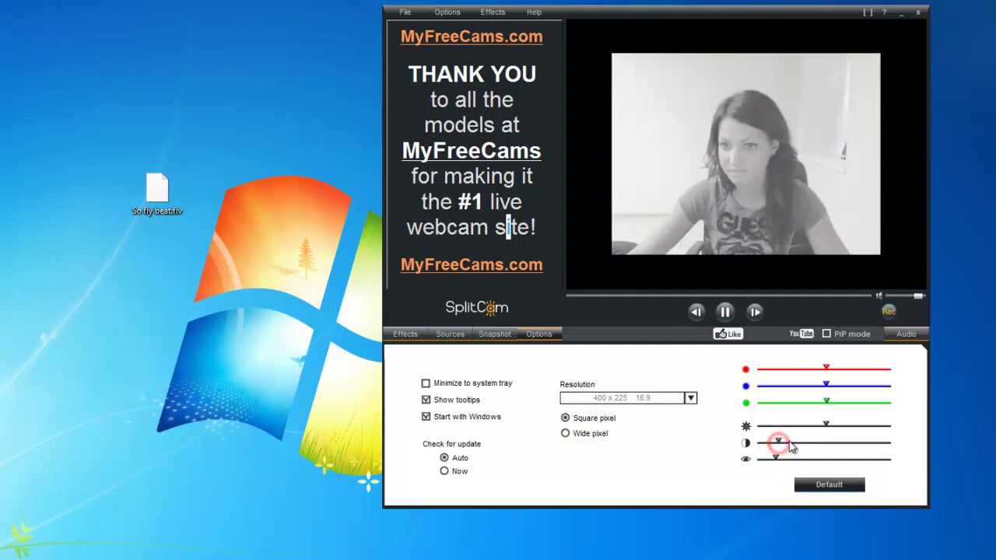
pyautogui.click(788, 427)
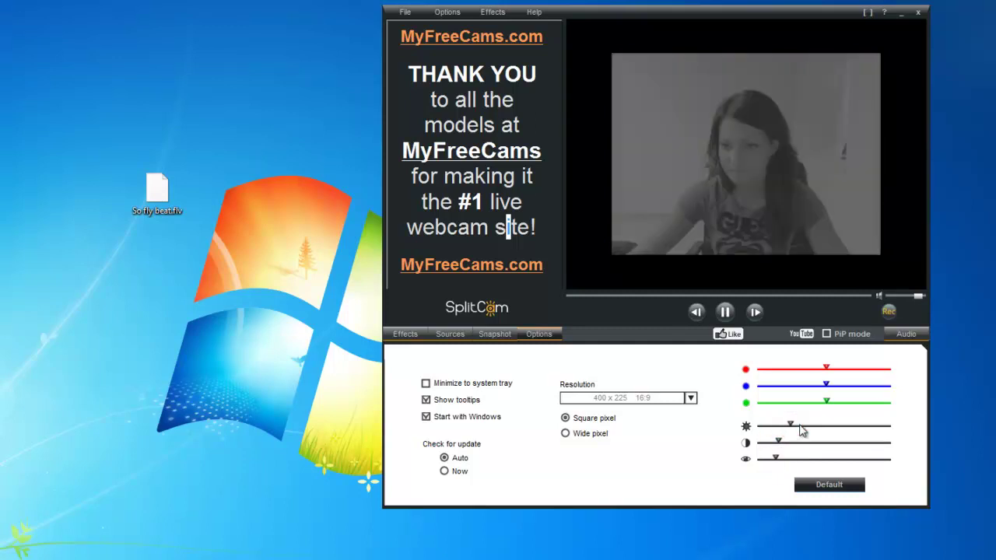
pyautogui.click(799, 428)
pyautogui.click(830, 427)
pyautogui.click(823, 426)
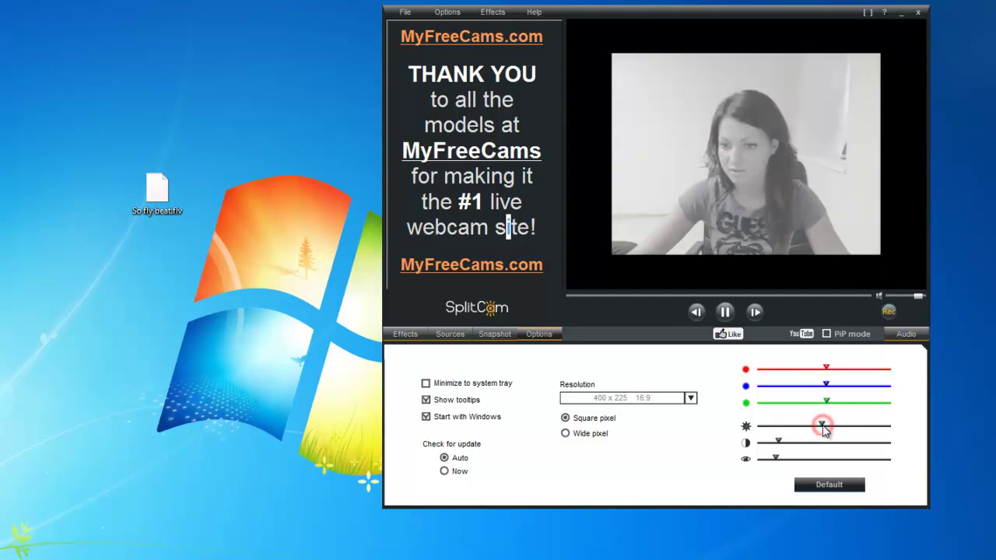
# Tint the image with the green, red and blue levels, then reset all levels to Default
pyautogui.click(787, 404)
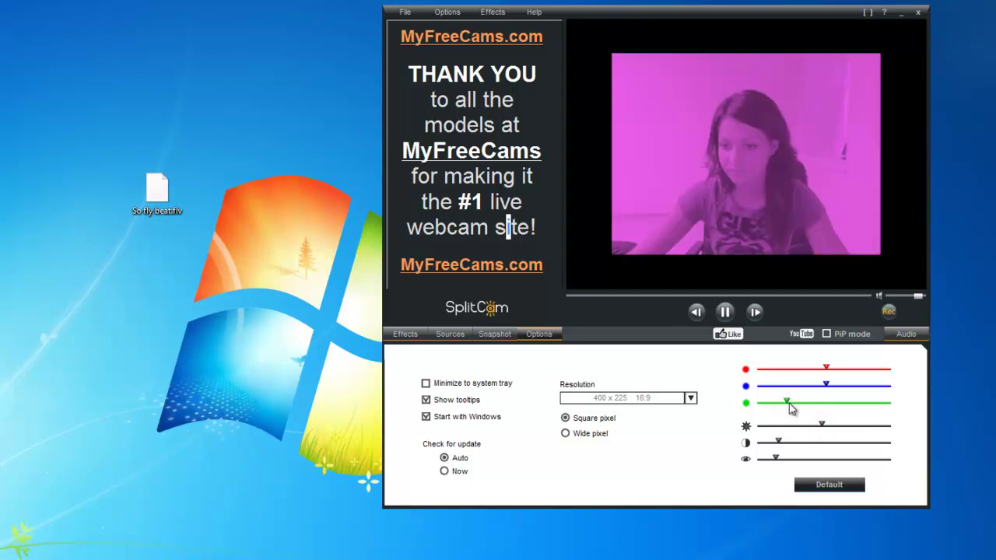
pyautogui.click(810, 405)
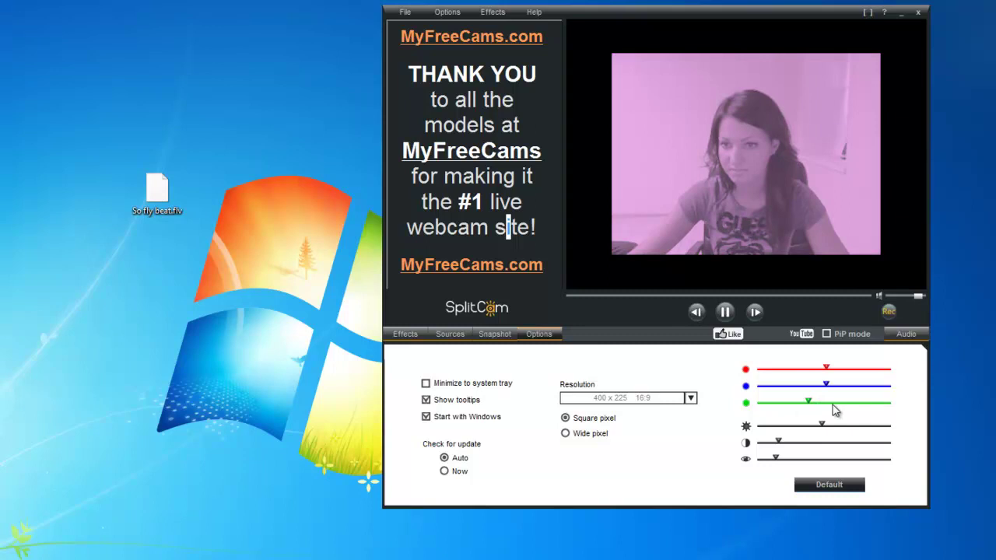
pyautogui.click(833, 407)
pyautogui.click(805, 405)
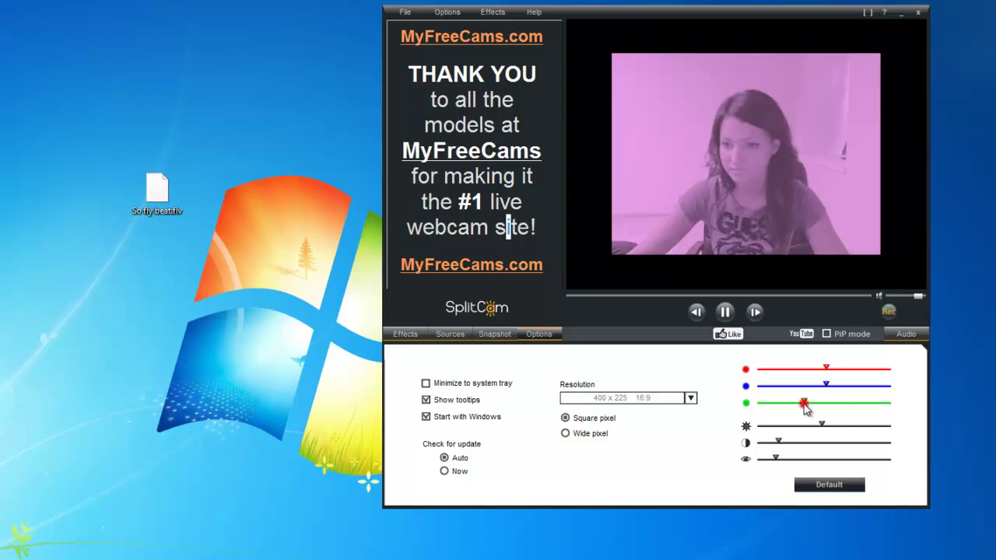
pyautogui.click(779, 368)
pyautogui.click(795, 369)
pyautogui.click(859, 386)
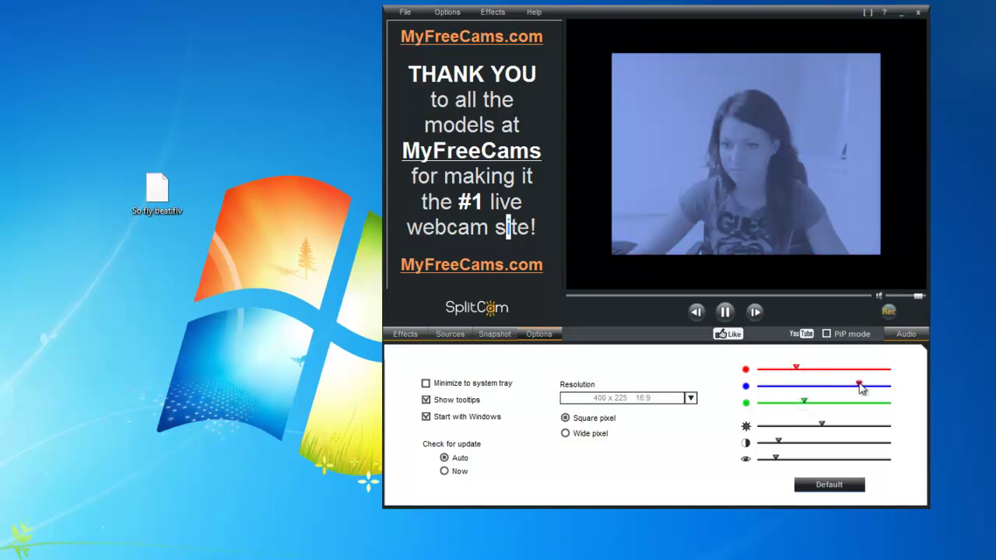
pyautogui.click(831, 486)
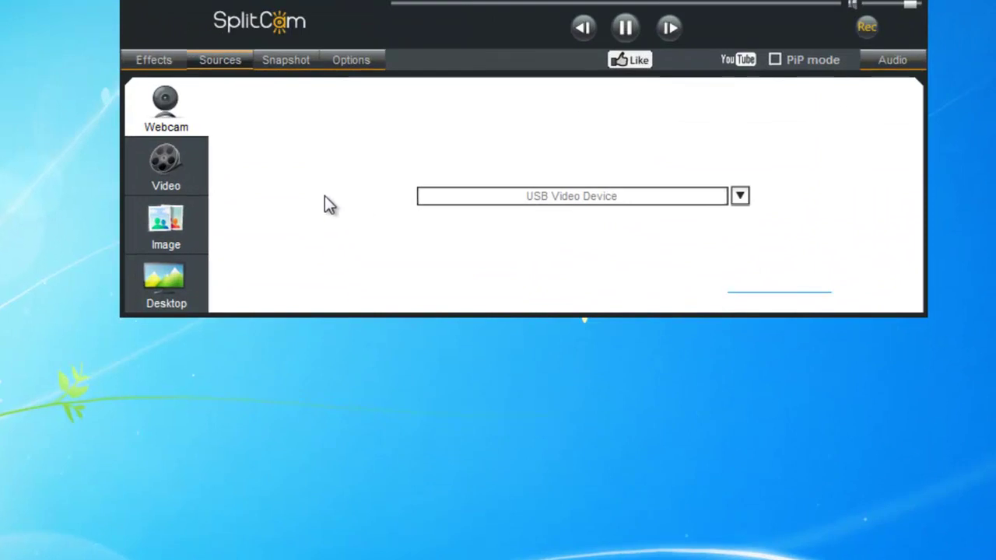
# Take a single snapshot and a snapshot with a 5-second delay
pyautogui.click(284, 60)
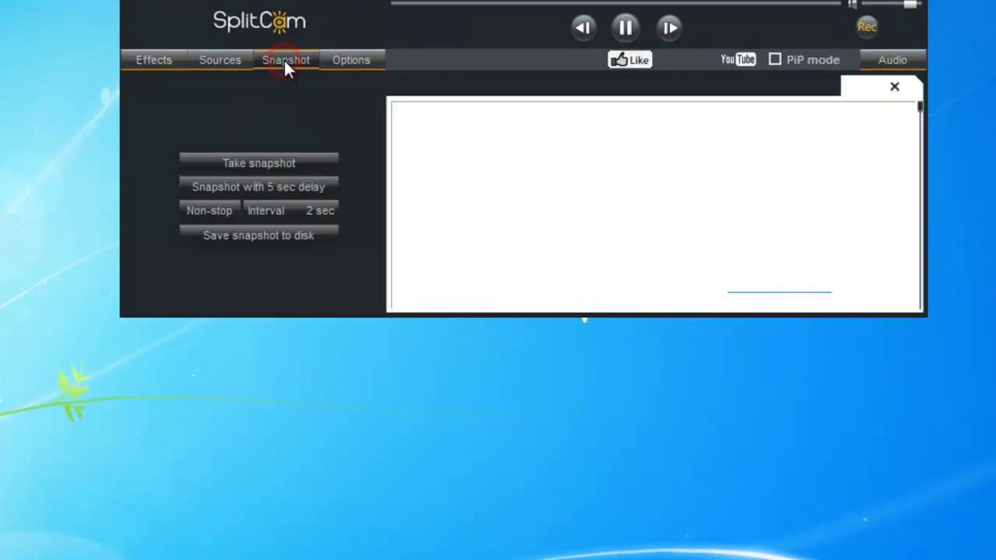
pyautogui.click(264, 166)
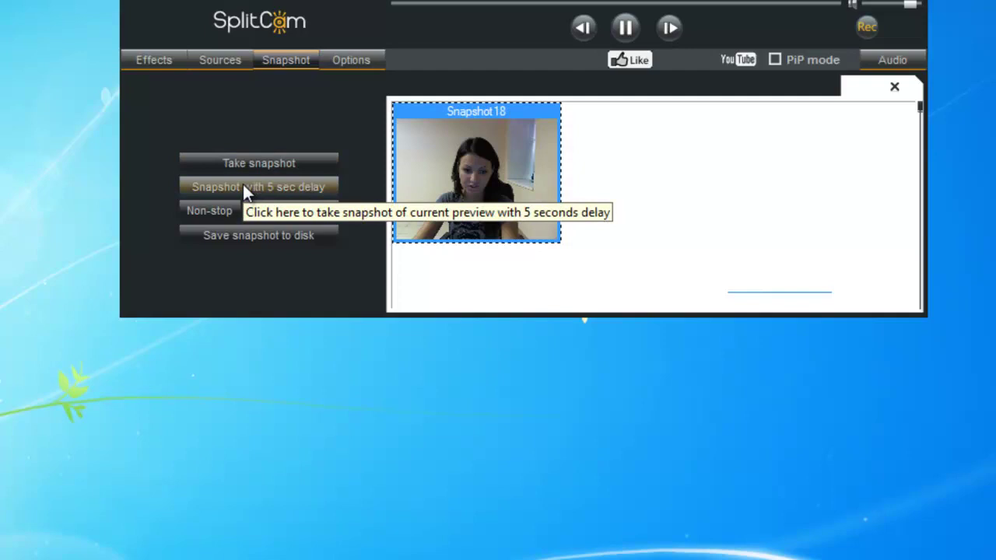
pyautogui.click(243, 189)
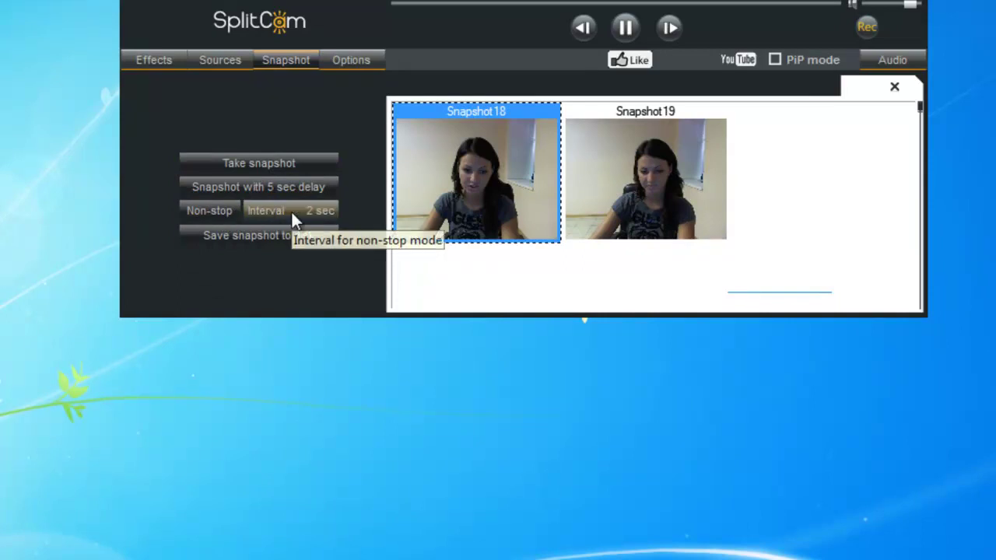
# Set the non-stop interval to 3 sec and run then stop a non-stop snapshot capture
pyautogui.click(316, 210)
pyautogui.press('BackSpace')
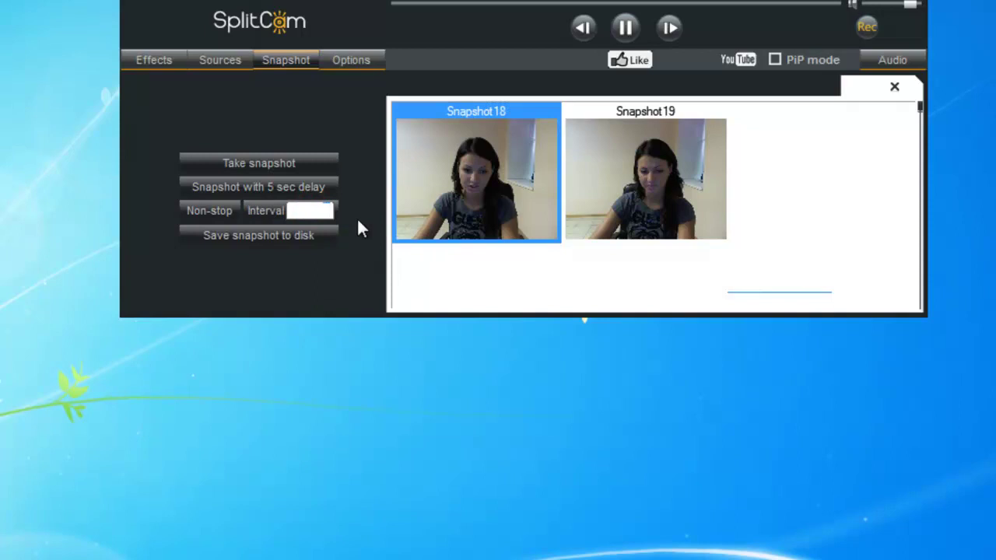
pyautogui.click(211, 212)
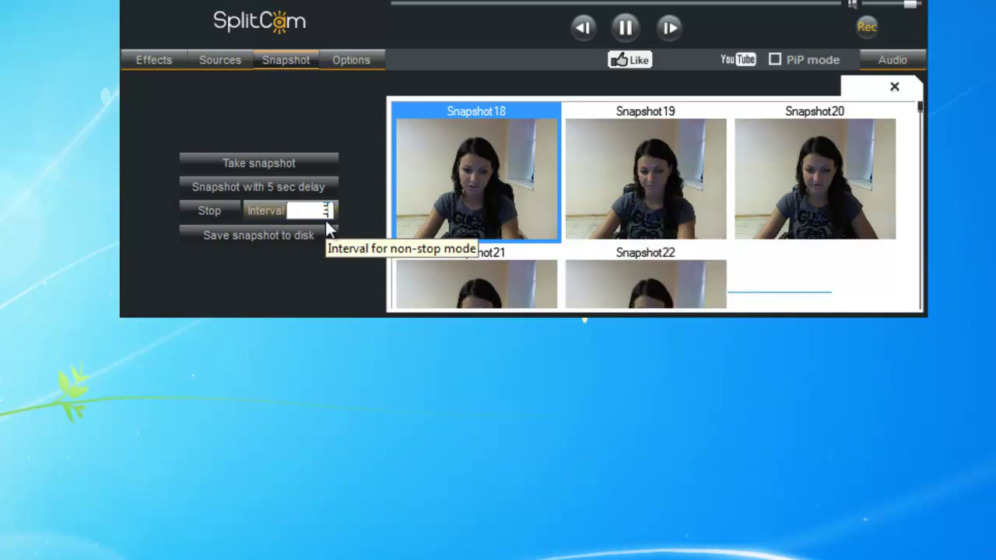
pyautogui.click(208, 211)
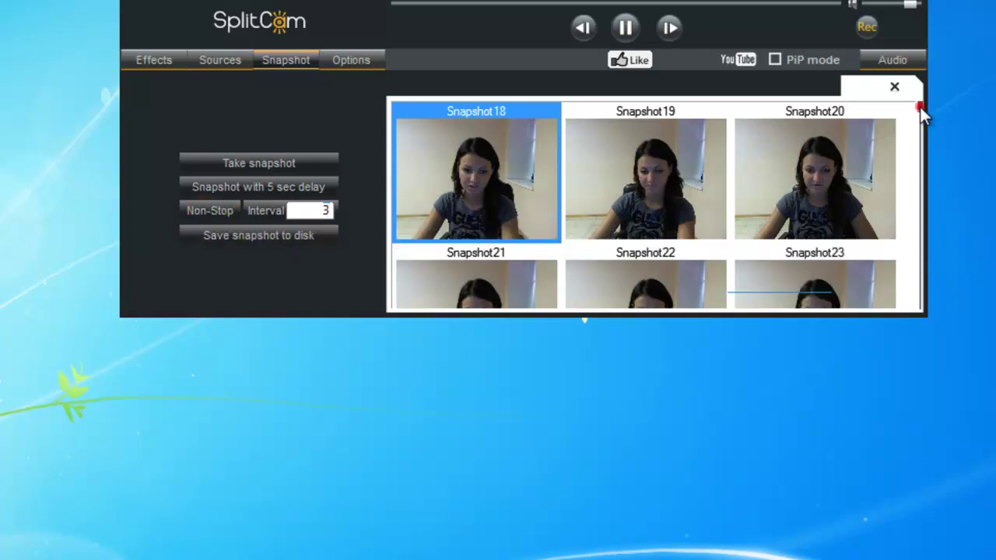
pyautogui.click(908, 164)
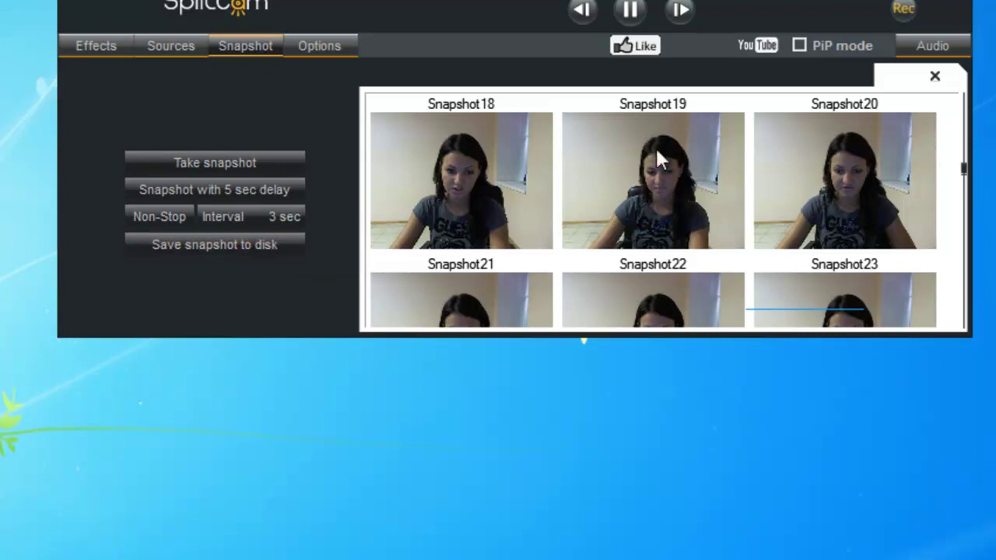
pyautogui.click(875, 179)
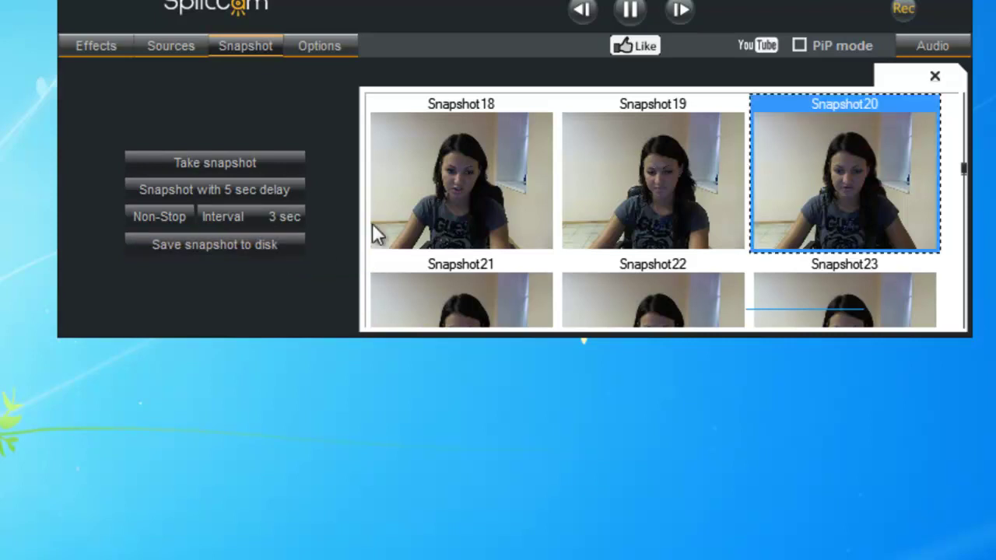
pyautogui.click(227, 243)
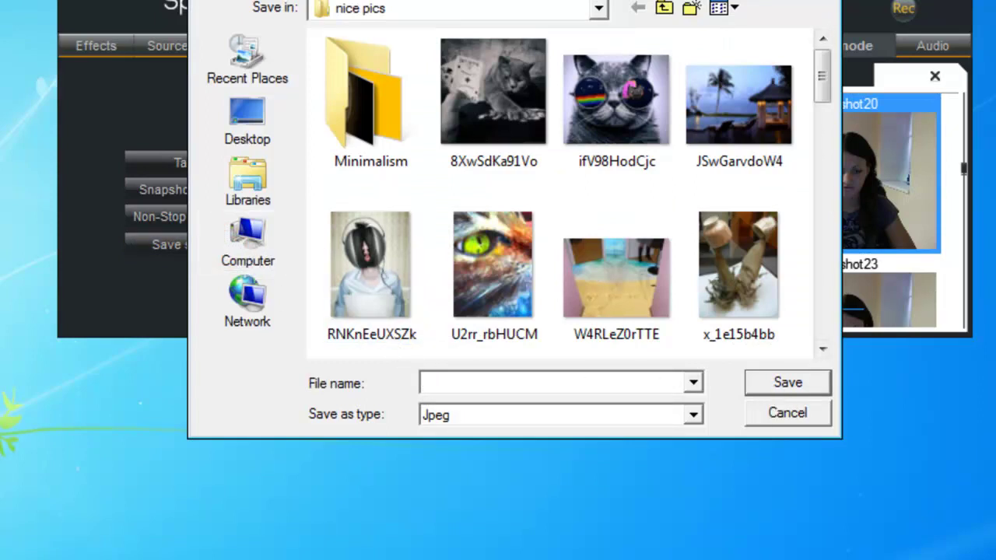
pyautogui.press('Escape')
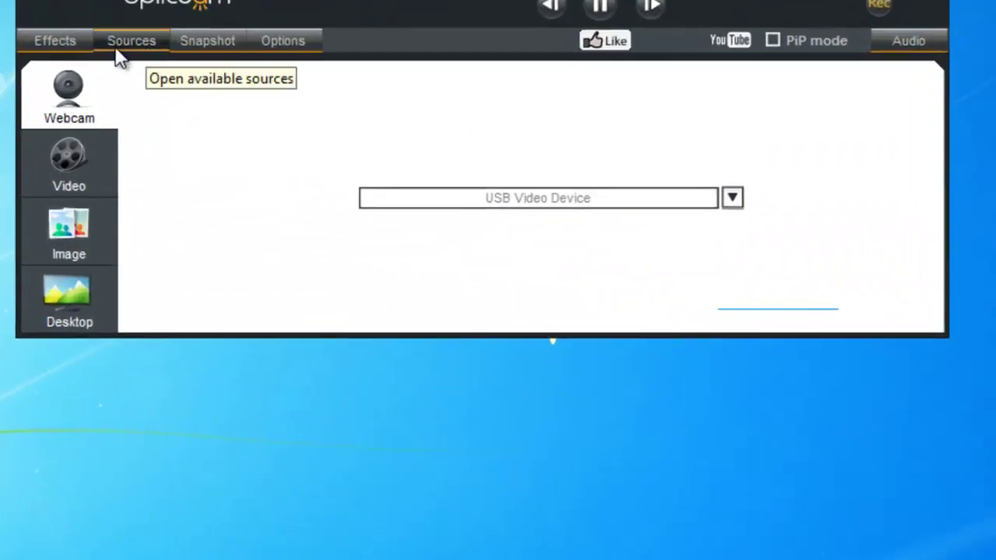
# Keep USB Video Device as the webcam in the video source settings
pyautogui.click(119, 47)
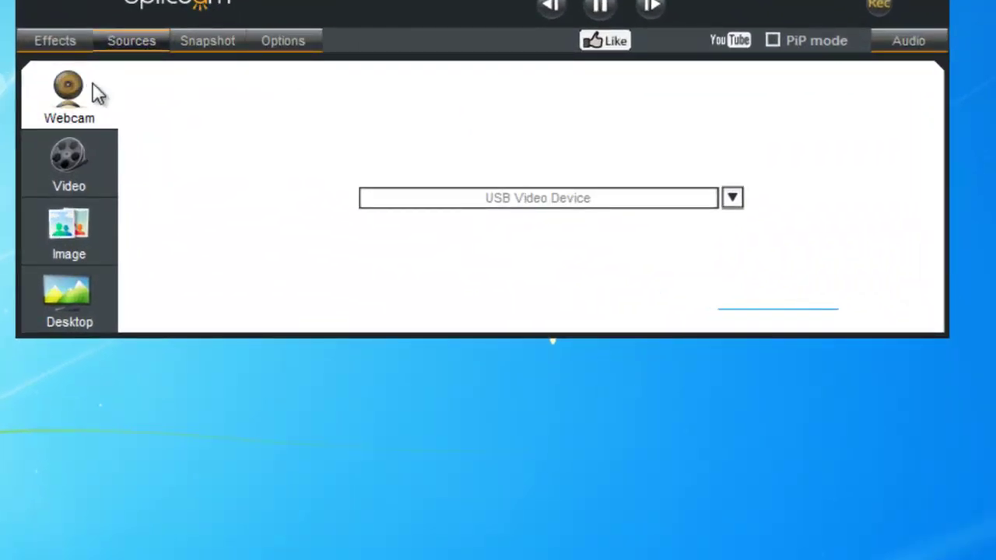
pyautogui.click(735, 196)
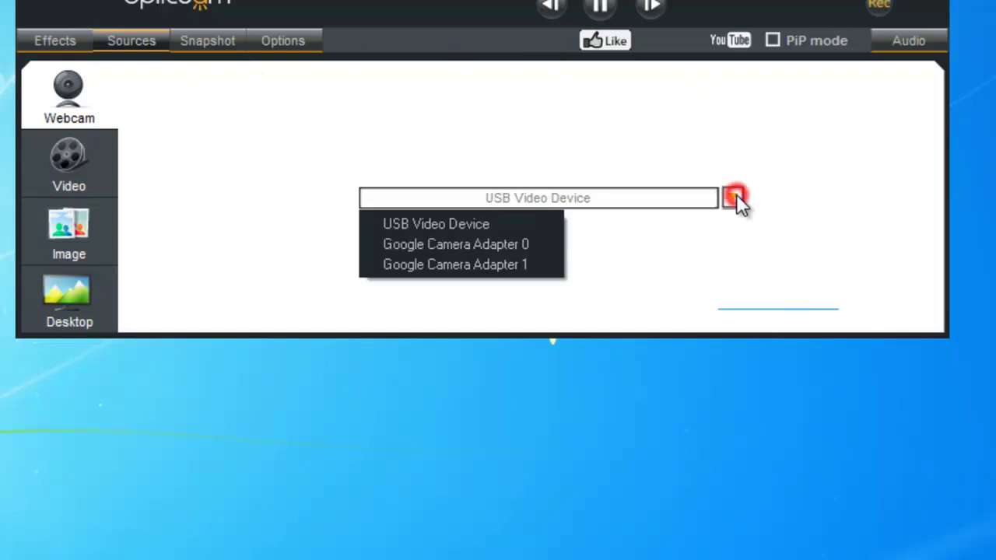
pyautogui.click(516, 225)
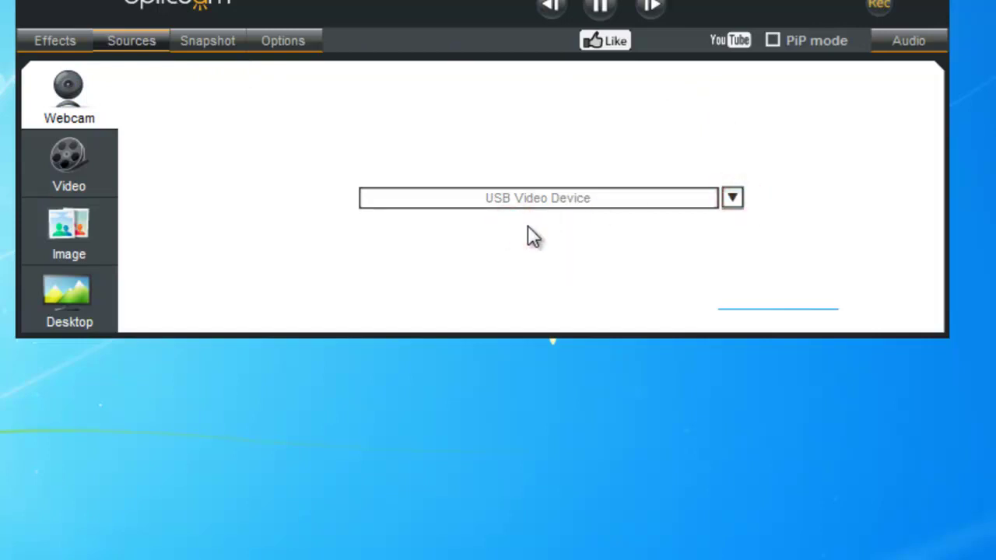
# Switch the source to Video and add So fly beat.flv to the playlist
pyautogui.click(84, 158)
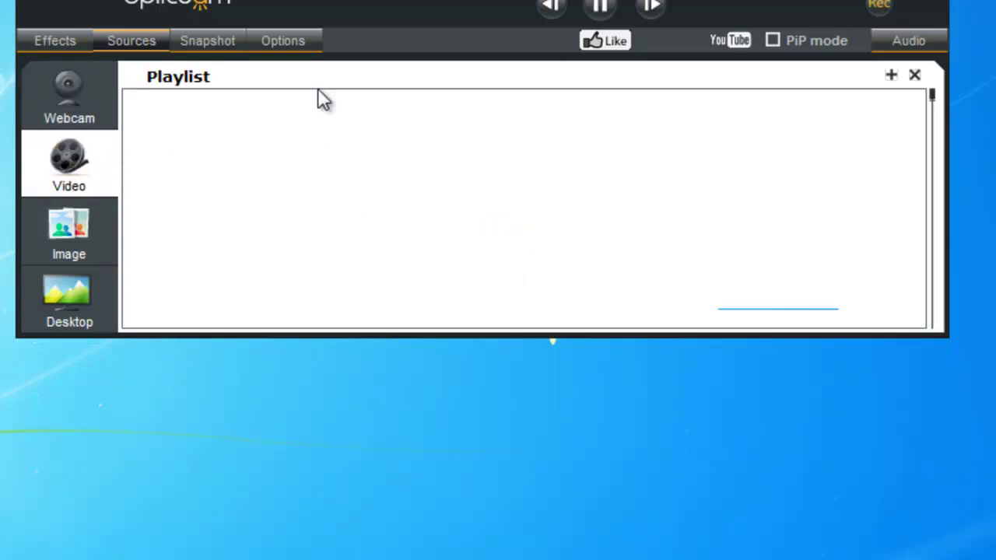
pyautogui.click(893, 76)
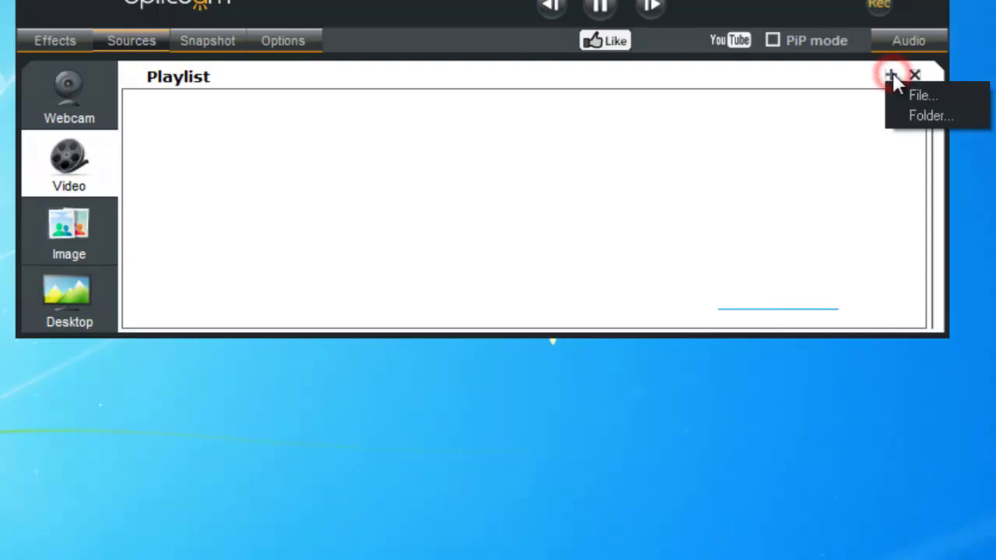
pyautogui.click(915, 95)
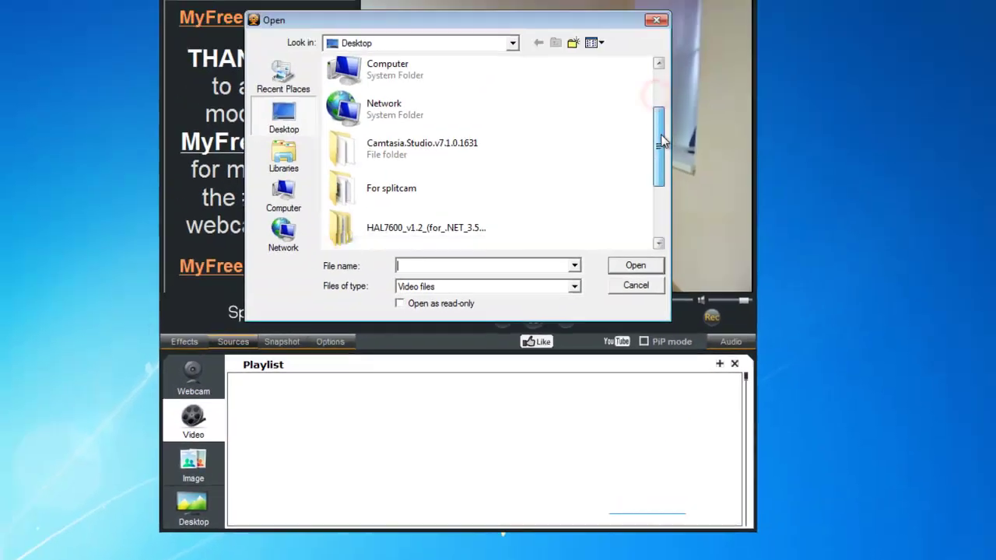
pyautogui.scroll(-3, 657, 225)
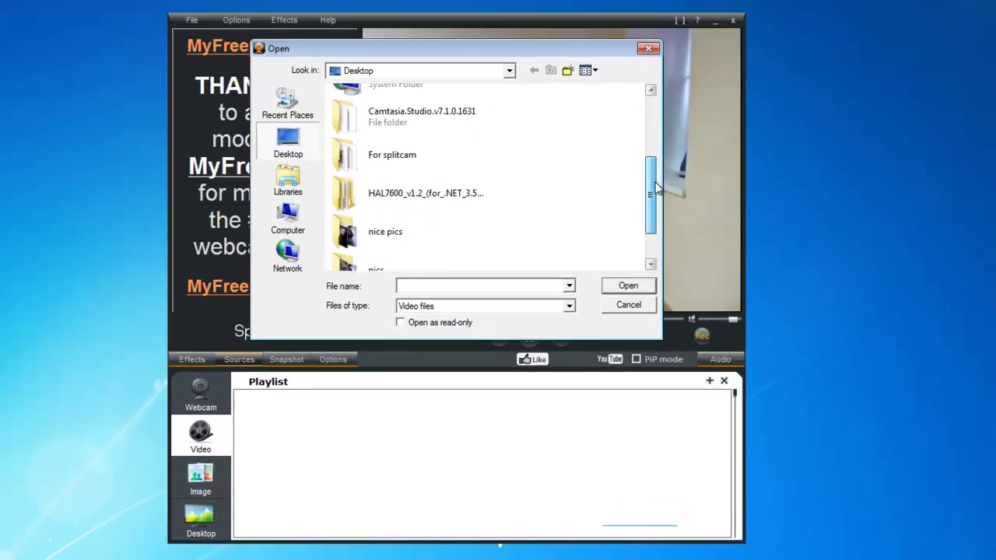
pyautogui.doubleClick(418, 257)
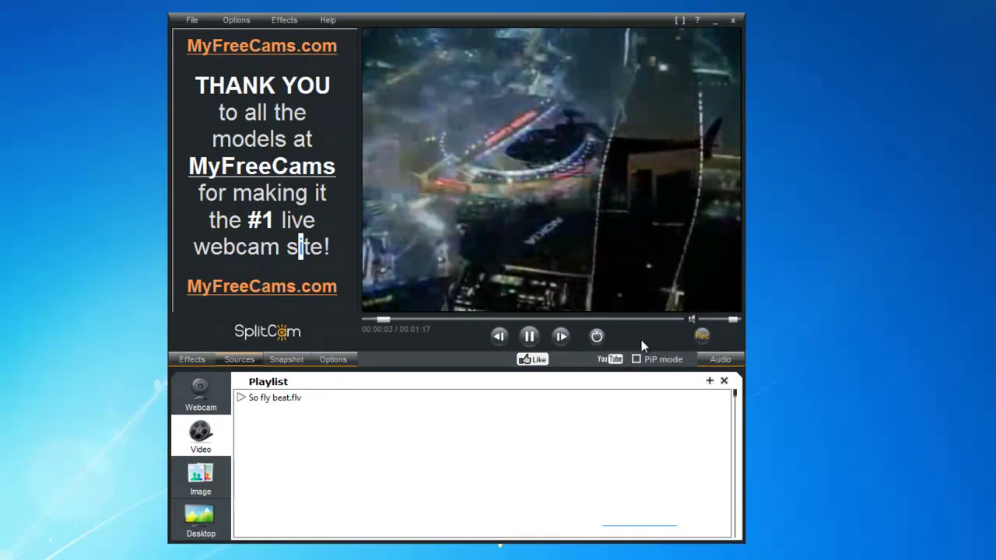
# Add 8XwSdKa91Vo.jpg to the Image slideshow and show the cat picture in the preview
pyautogui.click(200, 479)
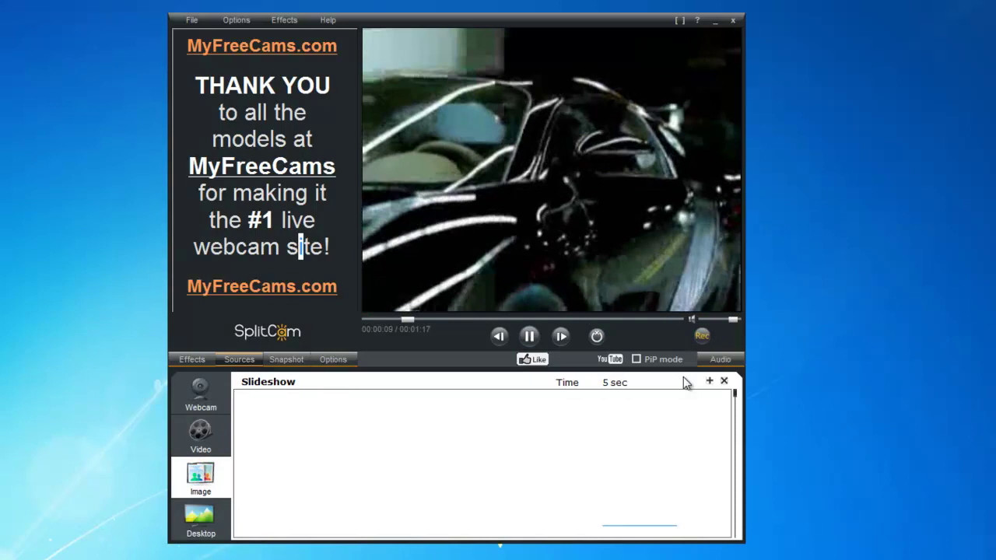
pyautogui.click(710, 381)
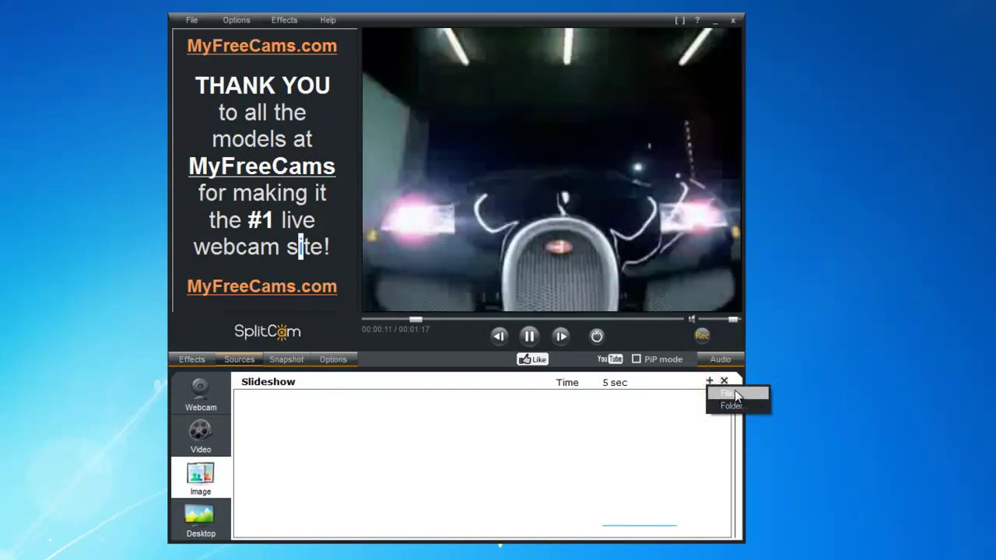
pyautogui.click(731, 394)
pyautogui.doubleClick(439, 130)
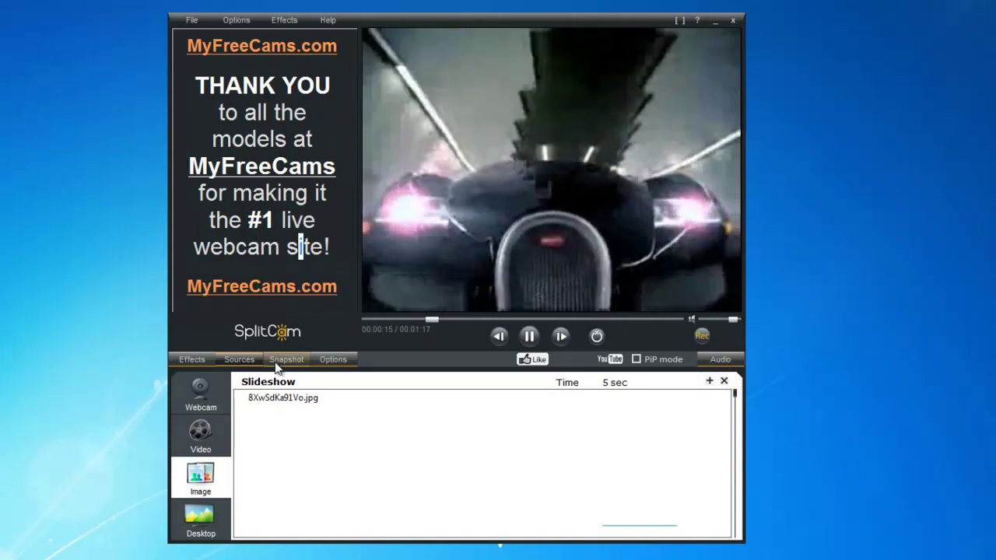
pyautogui.click(255, 399)
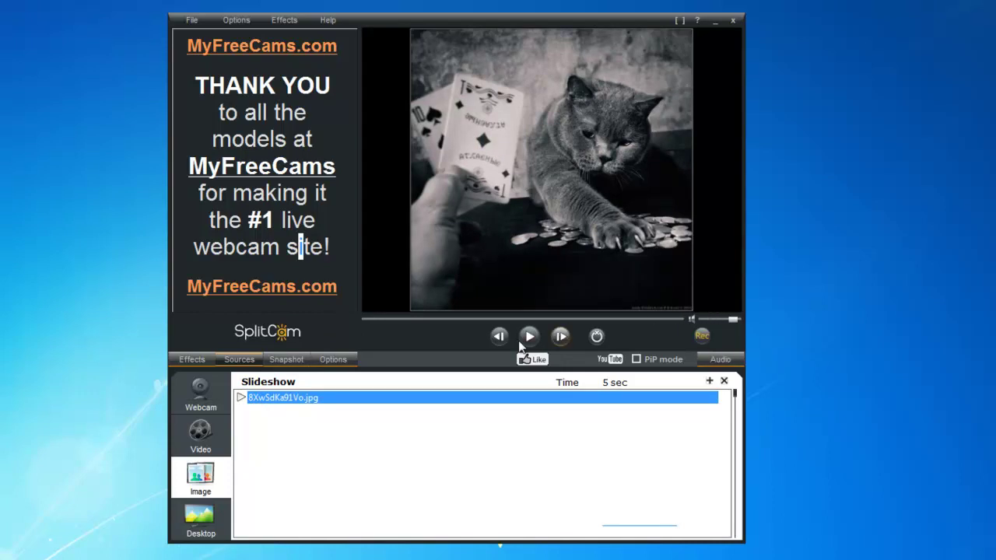
# Switch the source to Desktop and try Full Screen and Partial Screen capture
pyautogui.click(201, 520)
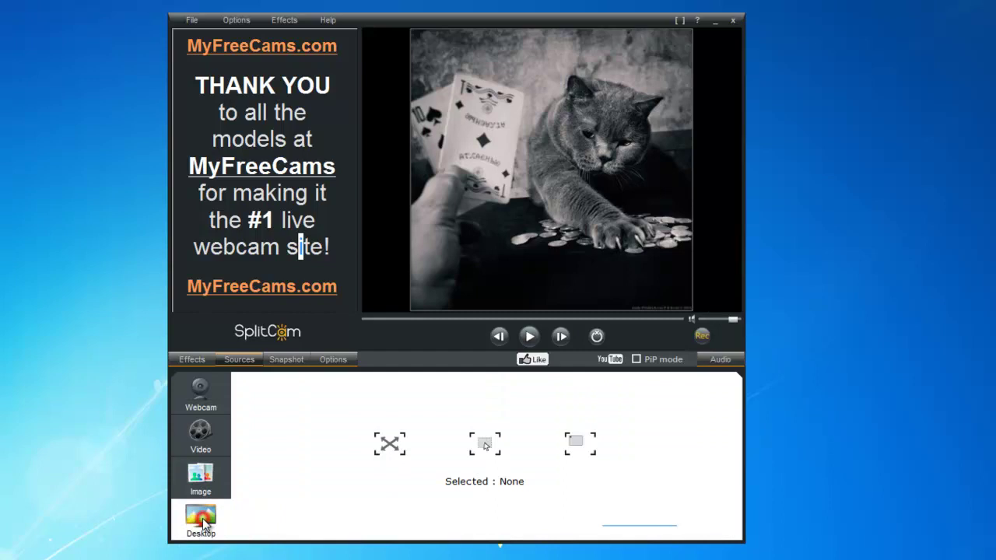
pyautogui.click(390, 448)
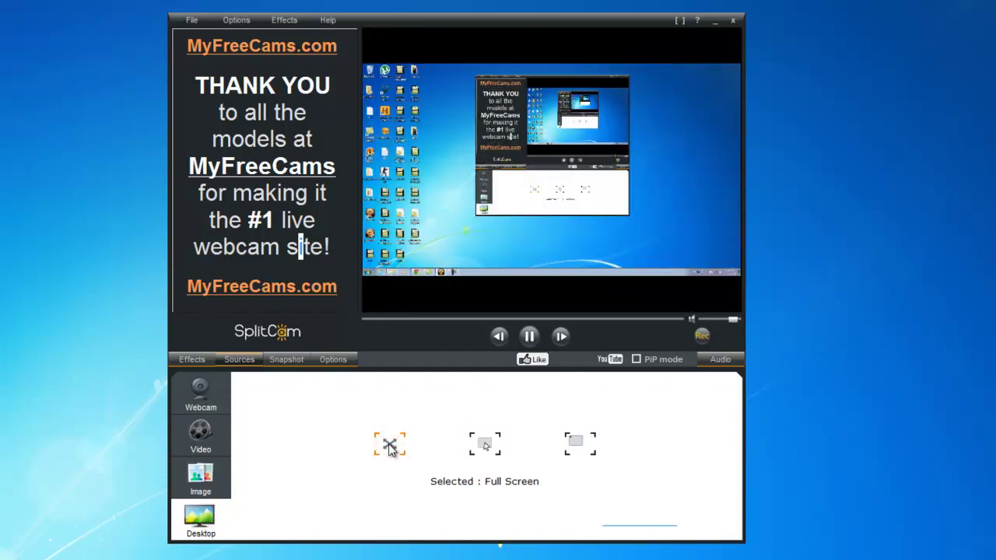
pyautogui.click(485, 443)
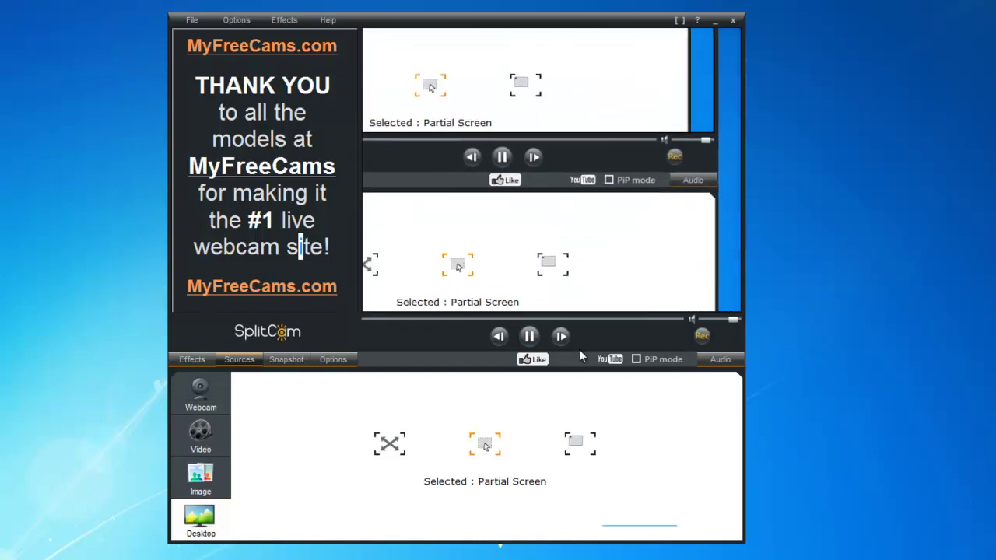
# Use Selected Screen Rectangle, resizing and moving it over the top-left desktop icons
pyautogui.click(578, 444)
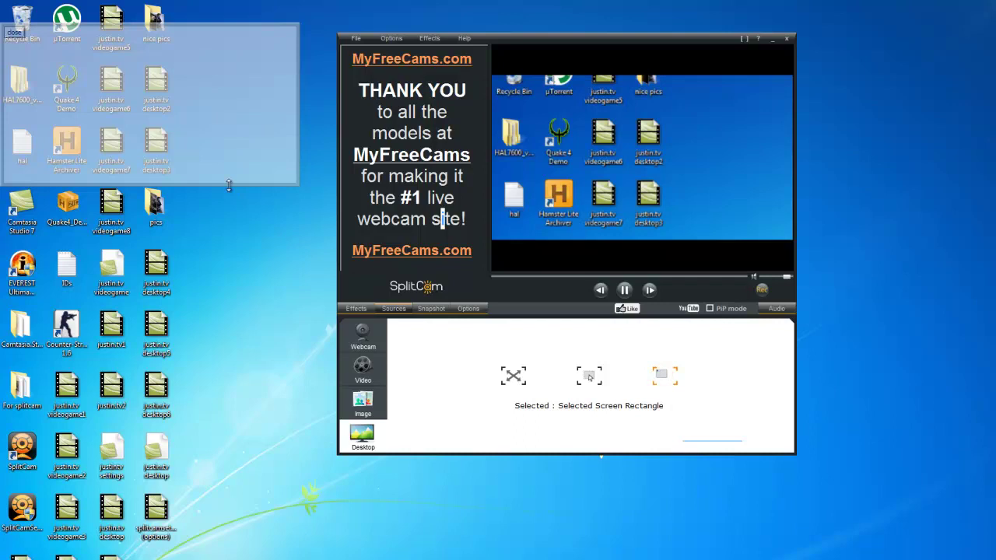
pyautogui.moveTo(276, 182); pyautogui.dragTo(280, 345)
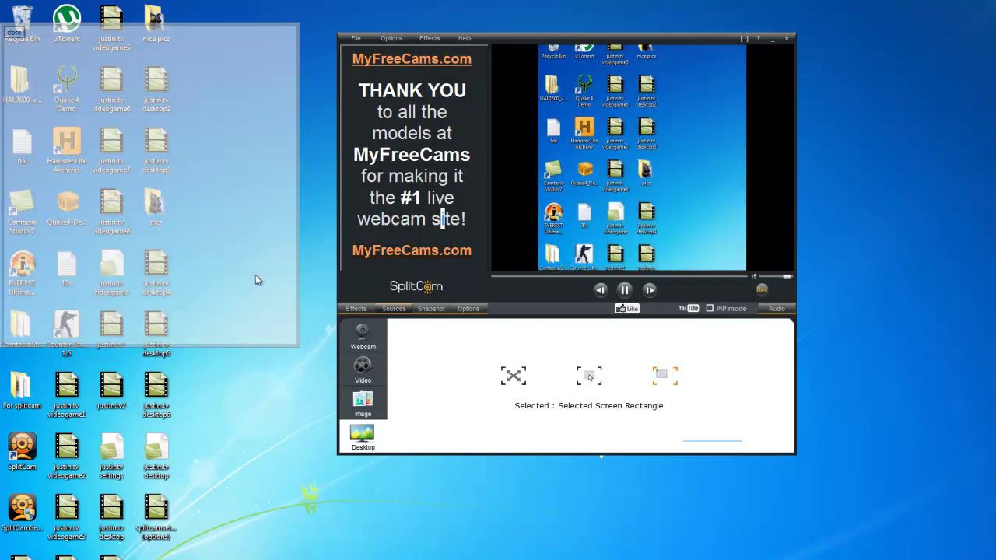
pyautogui.moveTo(215, 214); pyautogui.dragTo(287, 252)
pyautogui.moveTo(379, 229); pyautogui.dragTo(241, 191)
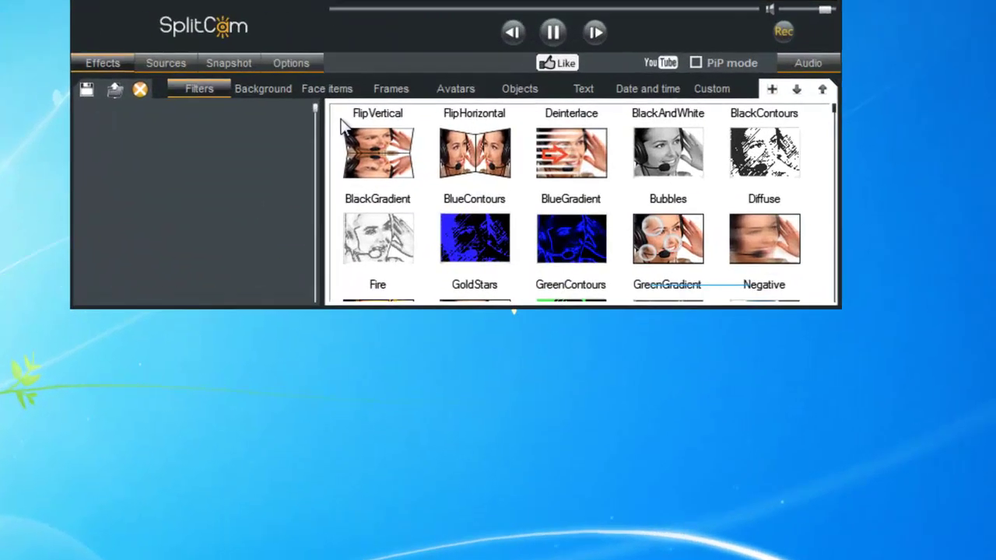
# Apply the OldMovie filter from Effects > Filters, then remove it and confirm with Yes
pyautogui.click(95, 50)
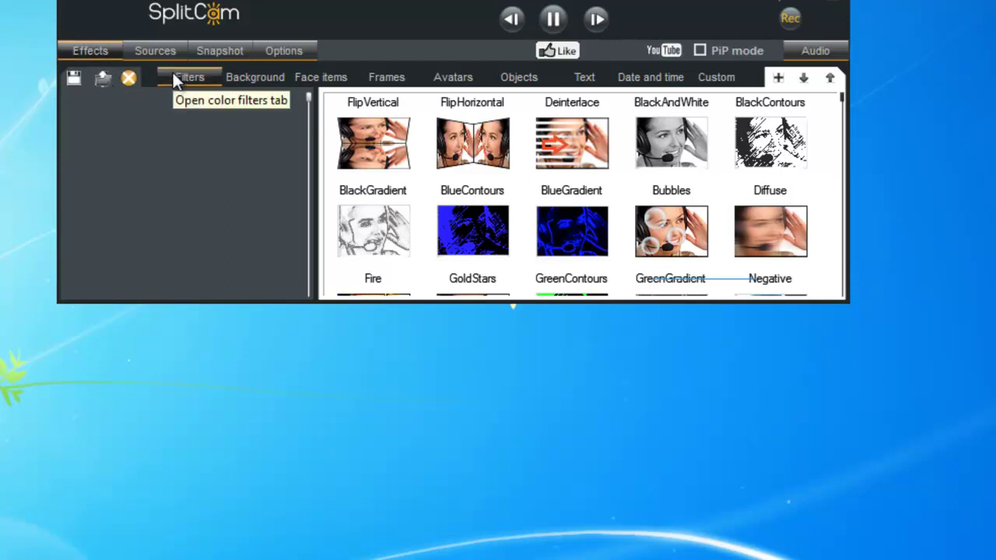
pyautogui.moveTo(843, 98); pyautogui.dragTo(841, 133)
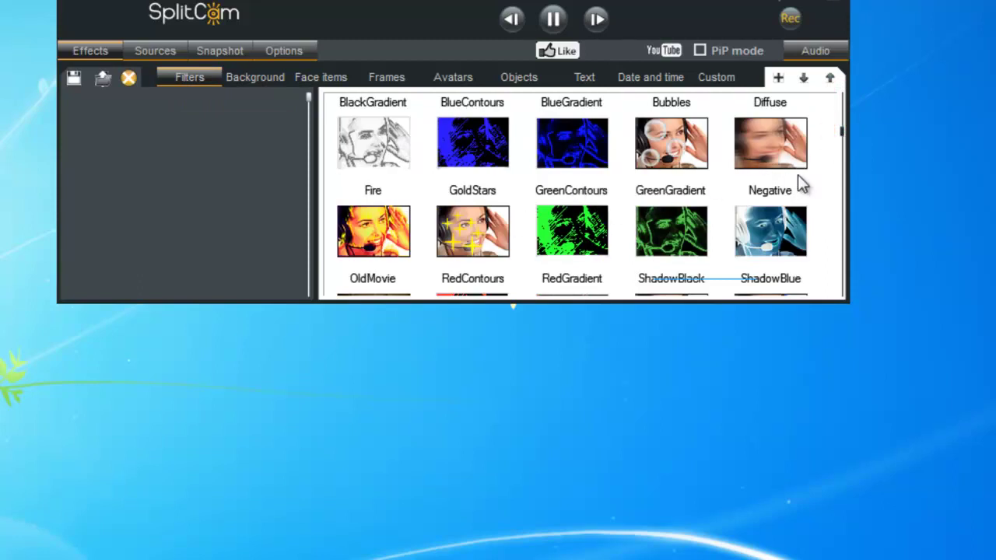
pyautogui.moveTo(839, 160); pyautogui.dragTo(840, 177)
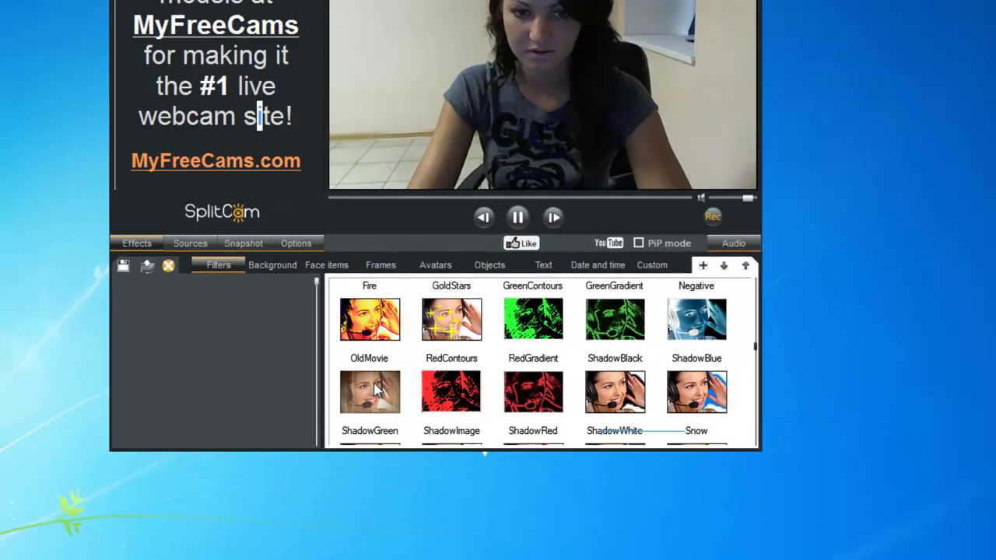
pyautogui.click(372, 392)
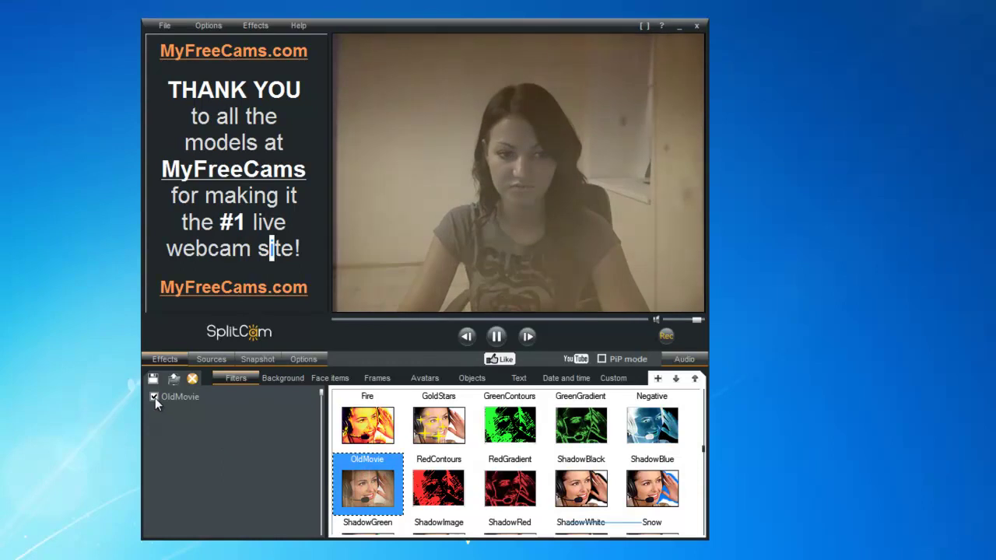
pyautogui.click(155, 398)
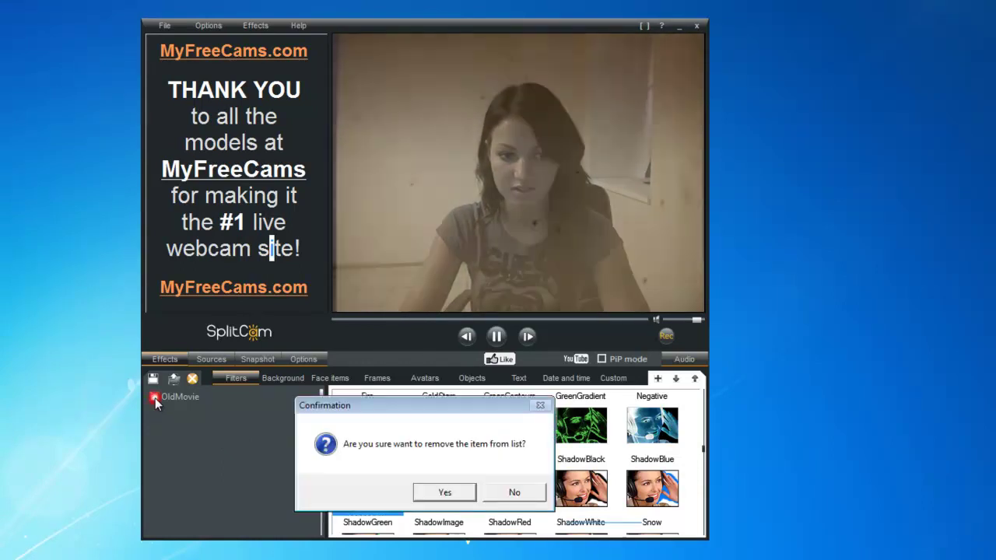
pyautogui.click(442, 494)
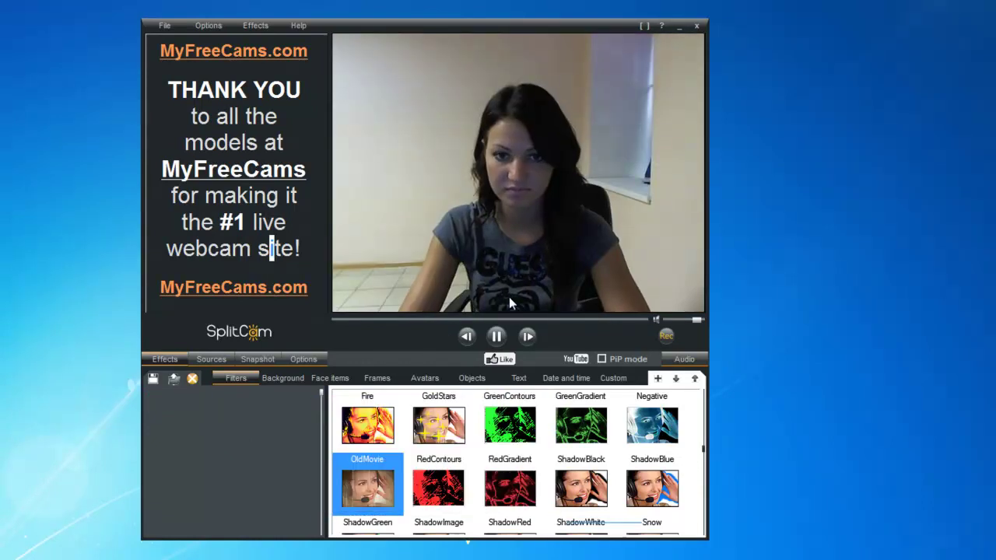
# Apply the Monkey mask from Face items > Masks, then remove it and confirm with Yes
pyautogui.click(288, 379)
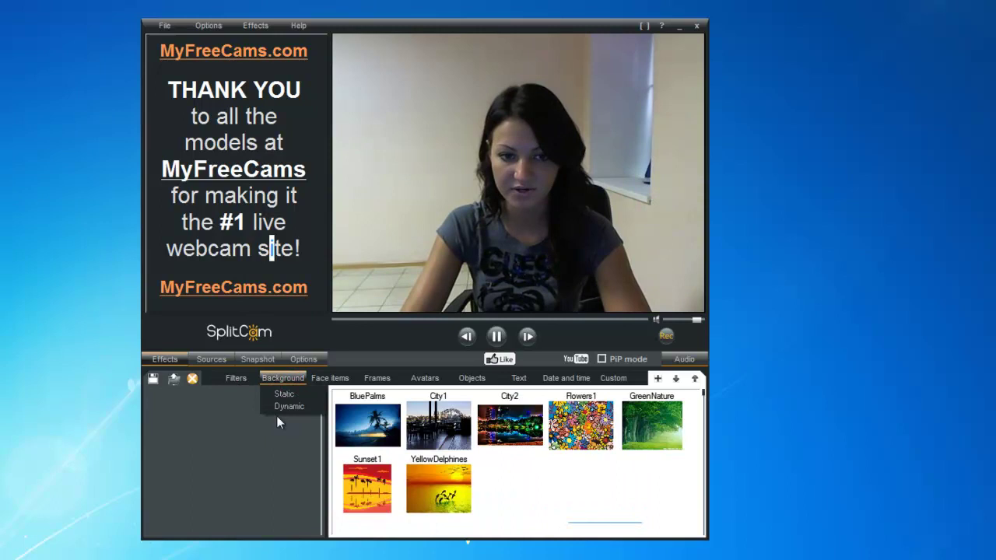
pyautogui.click(335, 381)
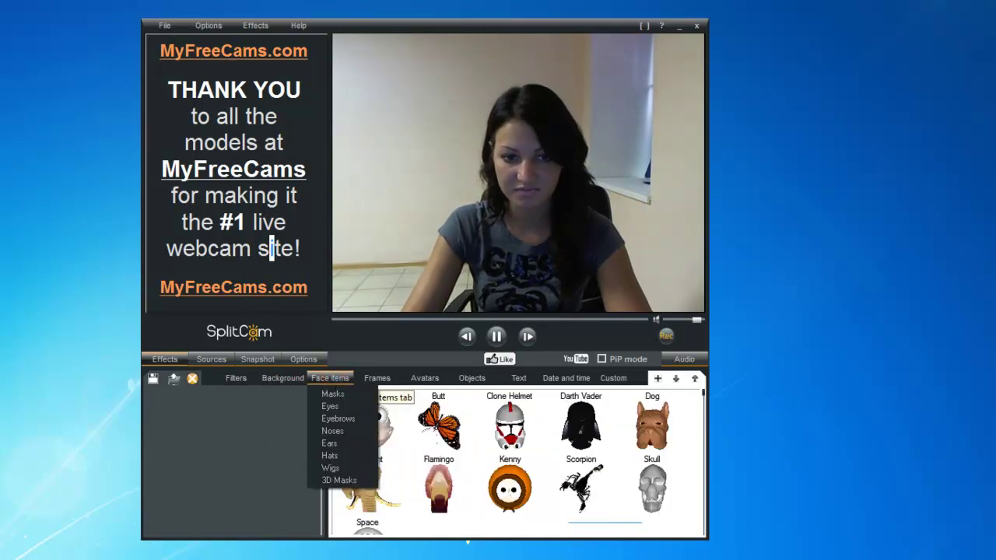
pyautogui.click(332, 395)
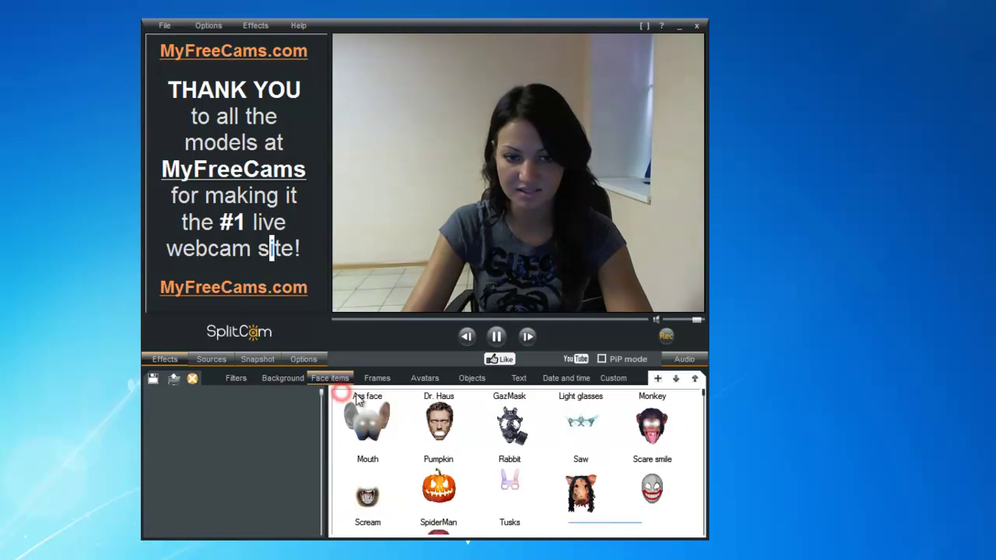
pyautogui.click(655, 422)
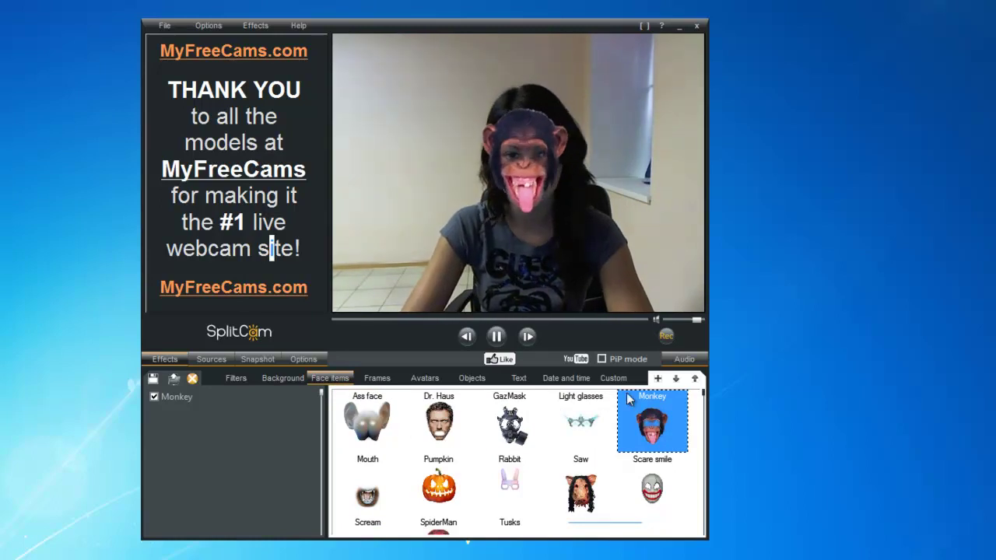
pyautogui.click(154, 397)
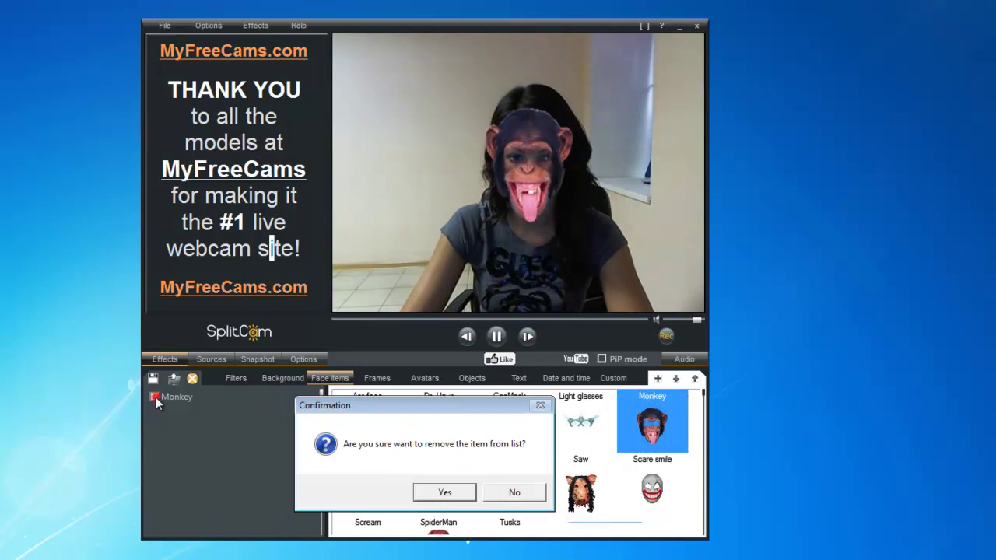
pyautogui.click(446, 493)
# Try the Colored eyes face item, then remove it again
pyautogui.click(330, 378)
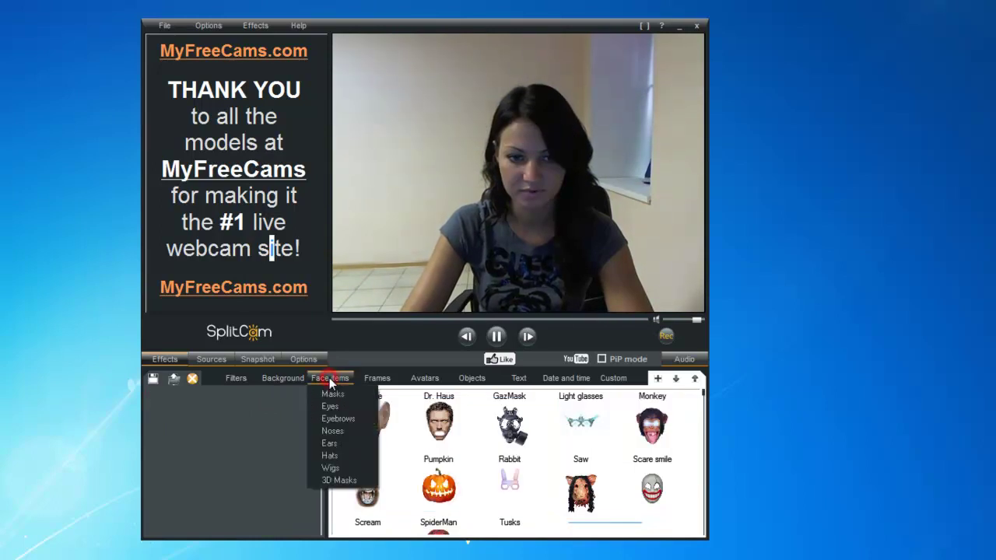
pyautogui.click(348, 406)
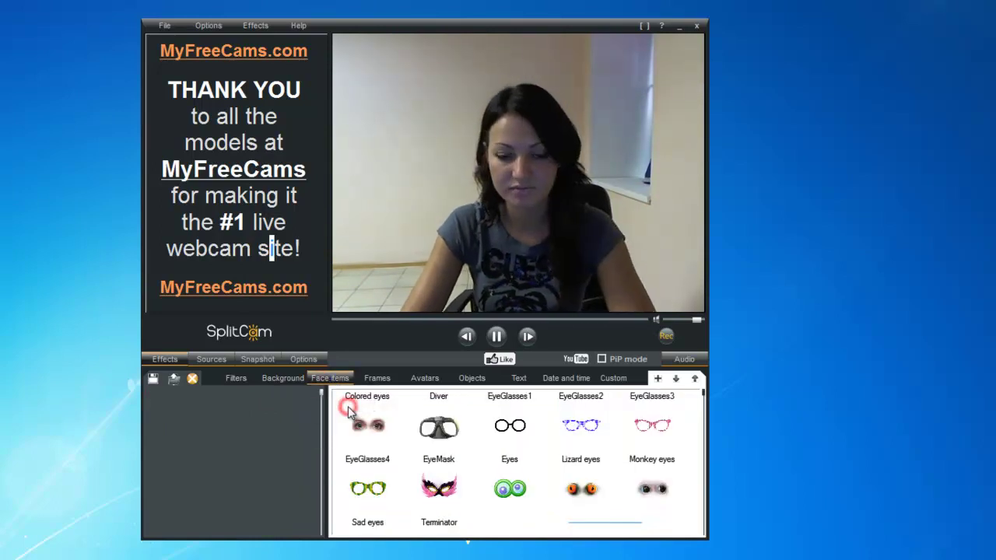
pyautogui.click(373, 434)
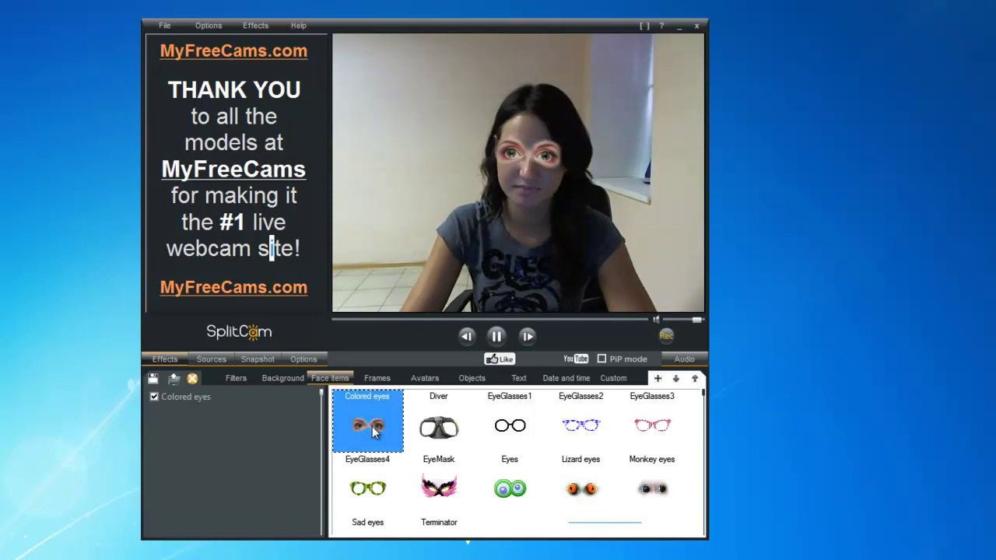
pyautogui.click(155, 398)
pyautogui.click(445, 492)
# Add Eyebrows3 from the eyebrow items and Nose 1 from the nose items
pyautogui.click(337, 380)
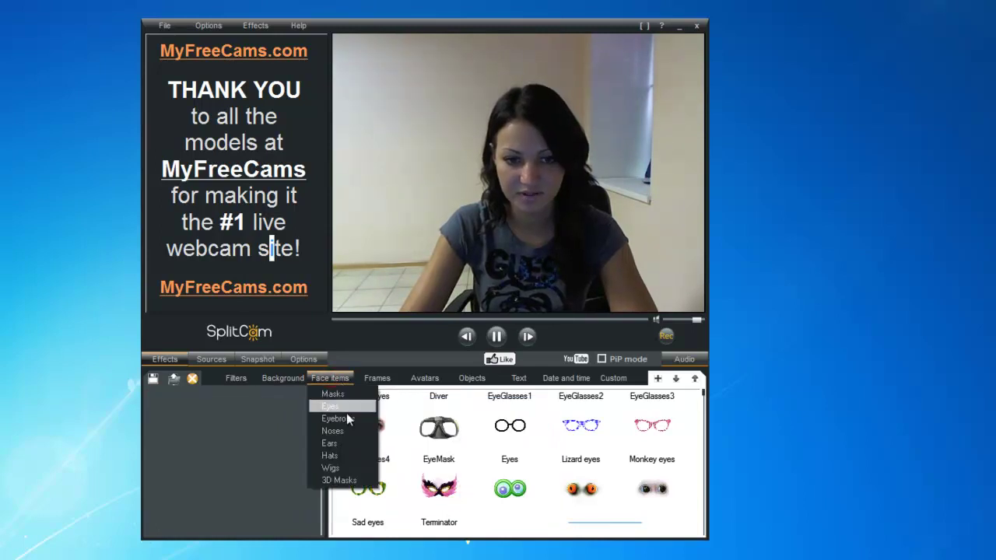
pyautogui.click(343, 419)
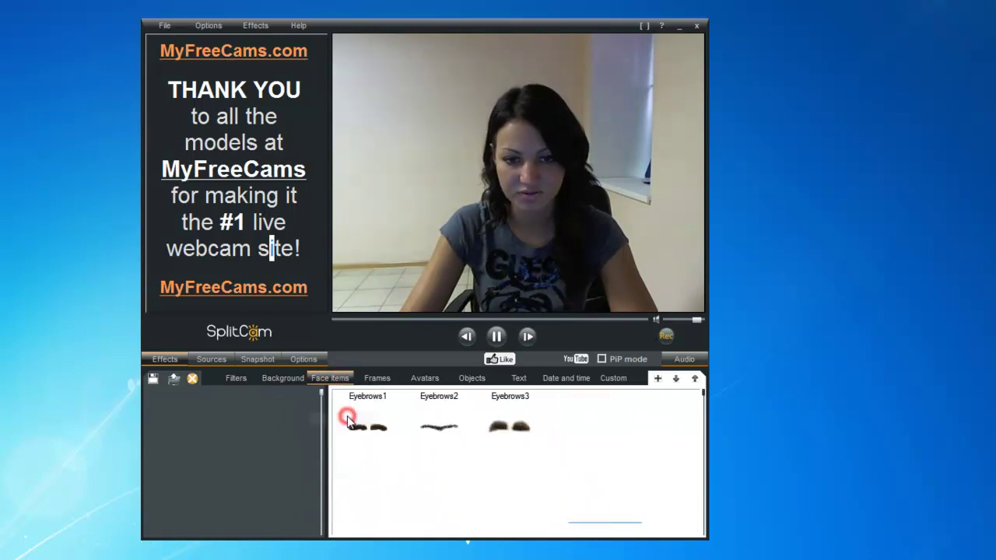
pyautogui.doubleClick(514, 432)
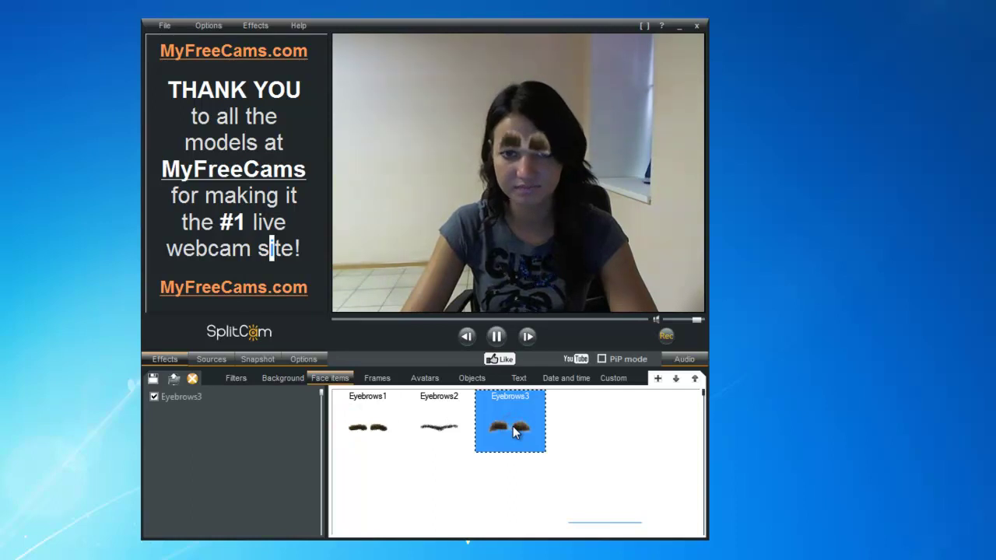
pyautogui.click(325, 380)
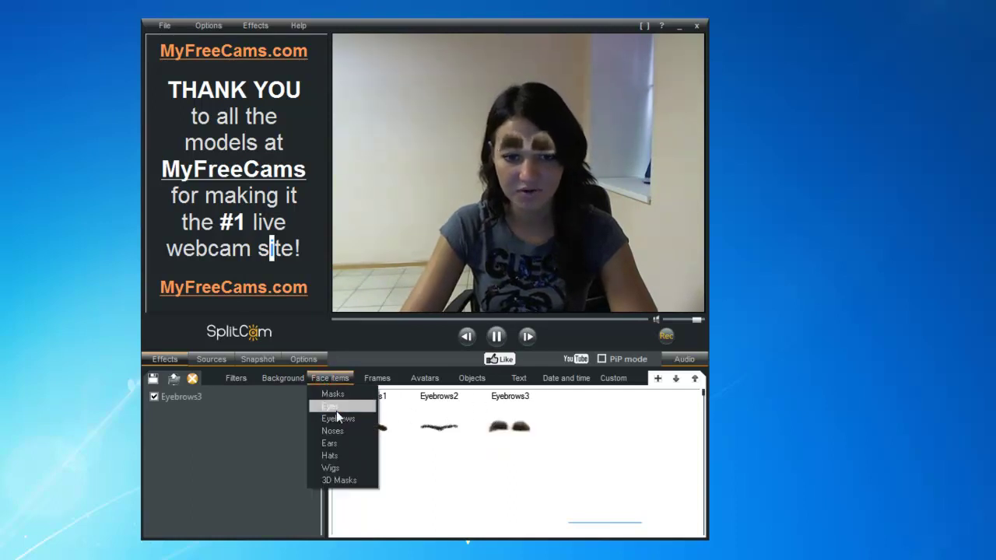
pyautogui.click(338, 431)
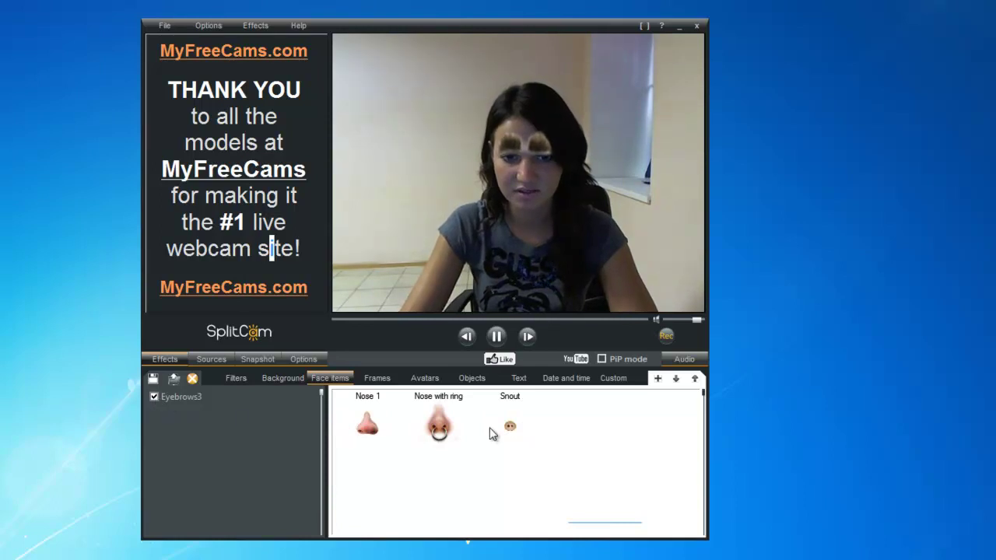
pyautogui.click(369, 433)
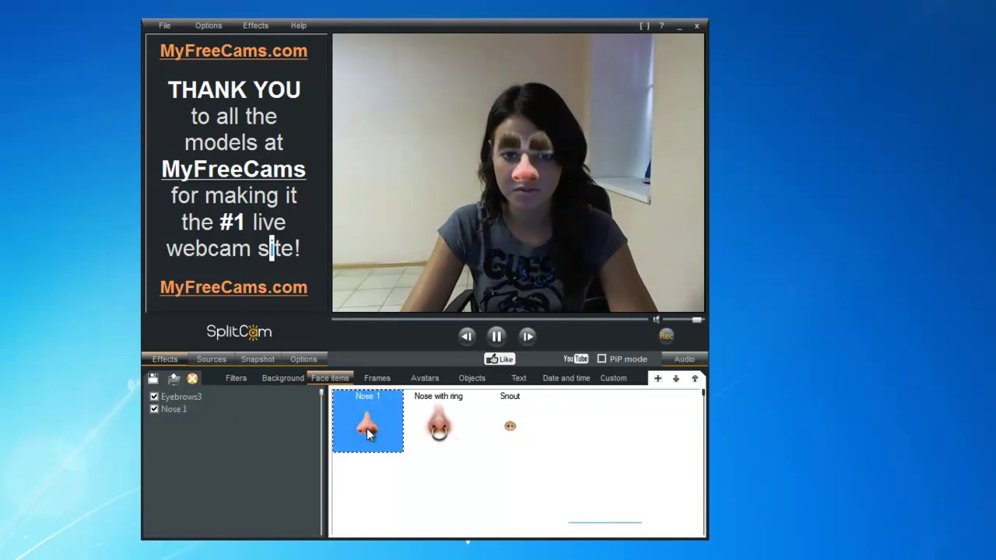
pyautogui.click(325, 380)
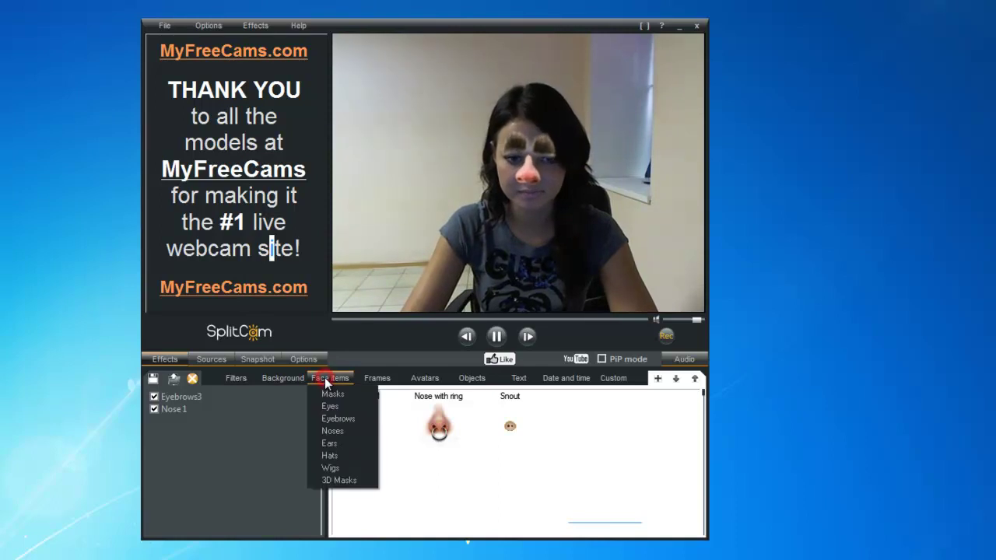
# Put the Ears1 elf ears on the face, then add the Napoleon hat
pyautogui.click(338, 441)
pyautogui.click(370, 423)
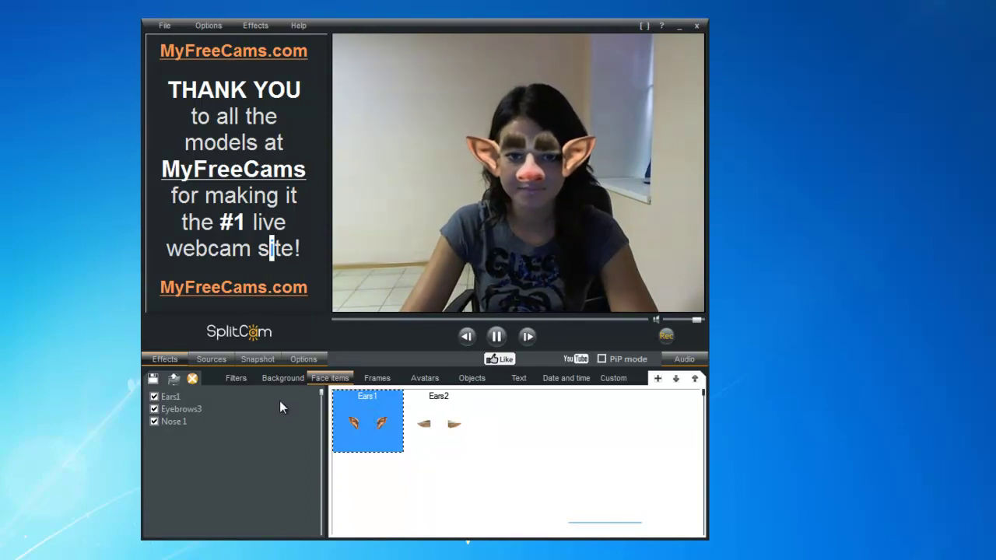
pyautogui.click(325, 379)
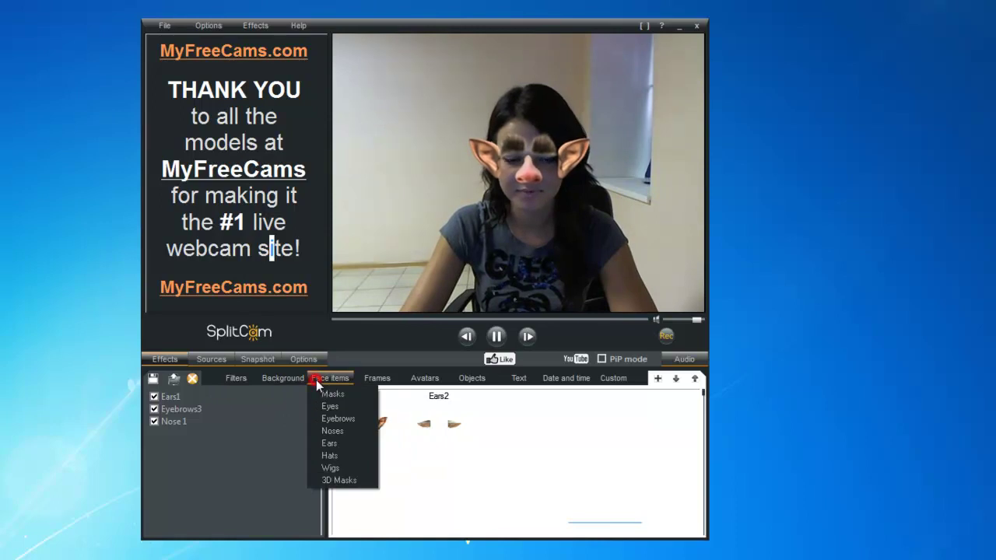
pyautogui.click(344, 456)
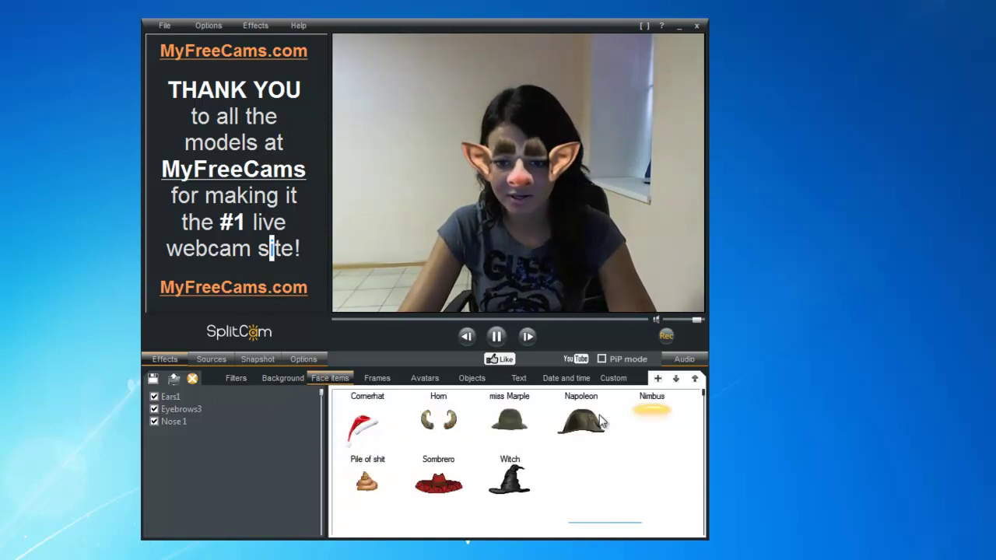
pyautogui.click(581, 426)
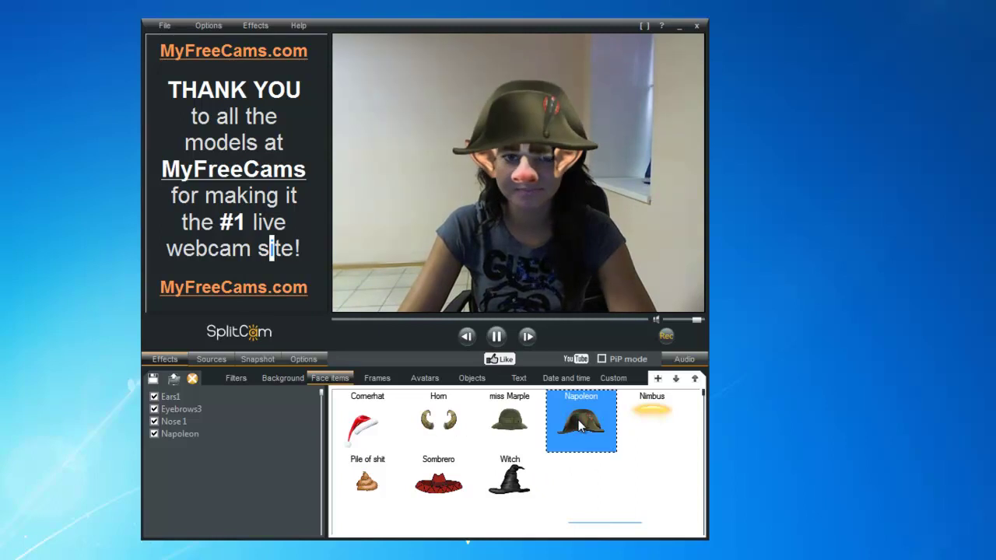
# Remove the Napoleon hat, Nose 1 and Eyebrows3, and begin removing the Ears1 ears
pyautogui.click(325, 379)
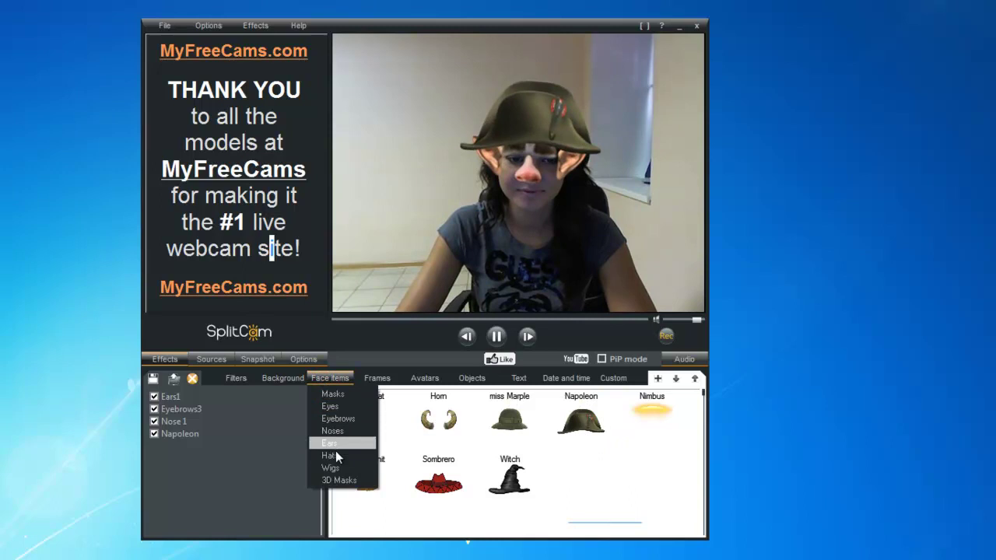
pyautogui.click(154, 435)
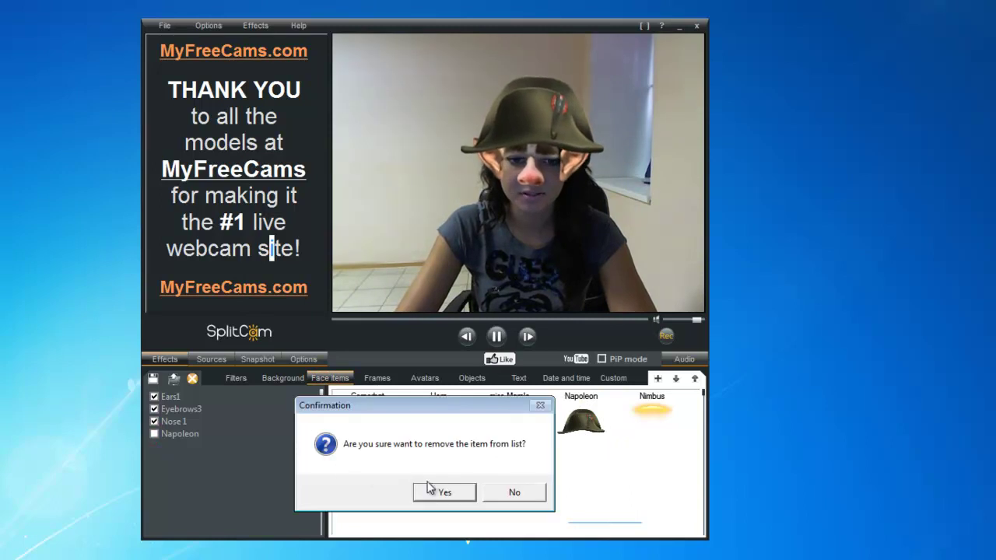
pyautogui.click(427, 488)
pyautogui.click(163, 421)
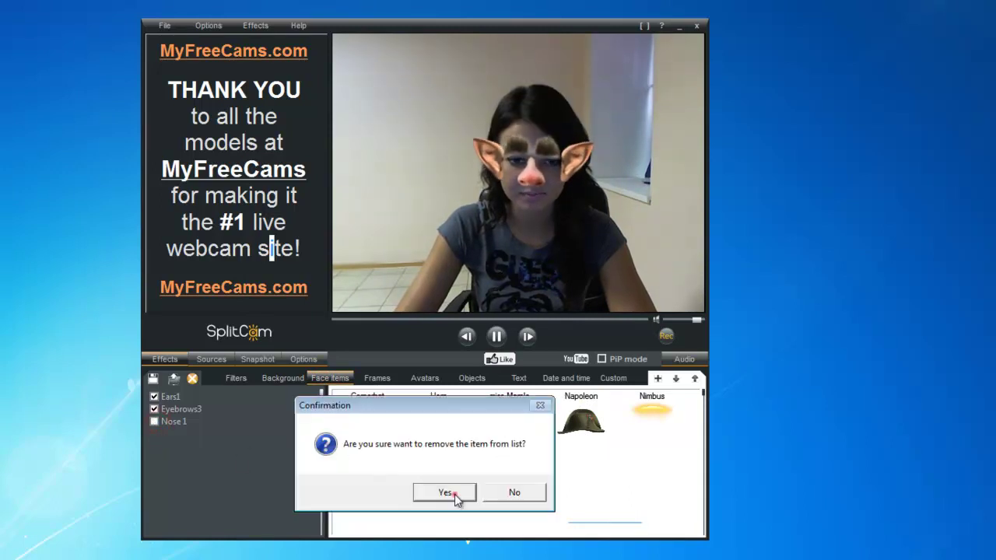
pyautogui.click(456, 499)
pyautogui.click(154, 409)
pyautogui.click(442, 493)
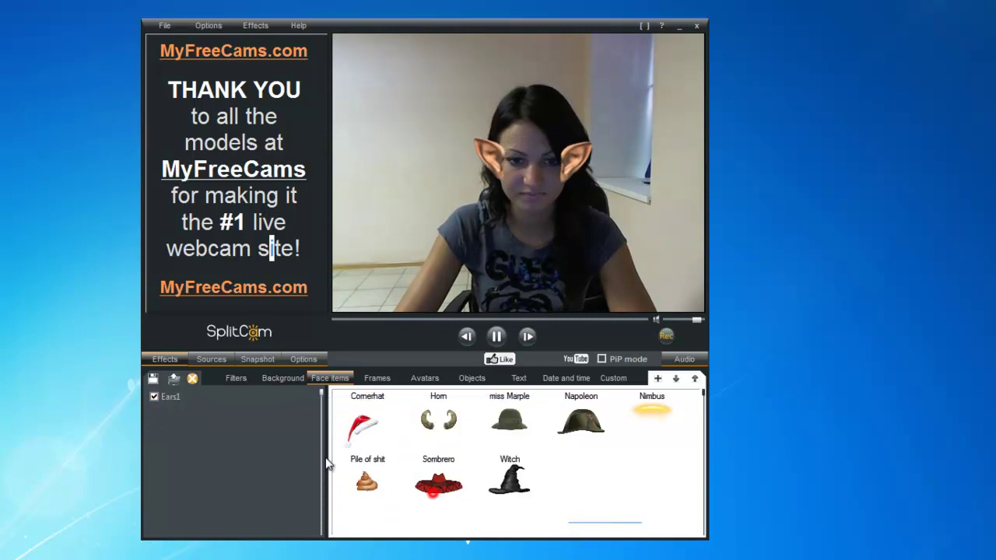
pyautogui.click(154, 397)
# Finish removing Ears1, then try the Wig2 ginger wig and remove it
pyautogui.click(463, 497)
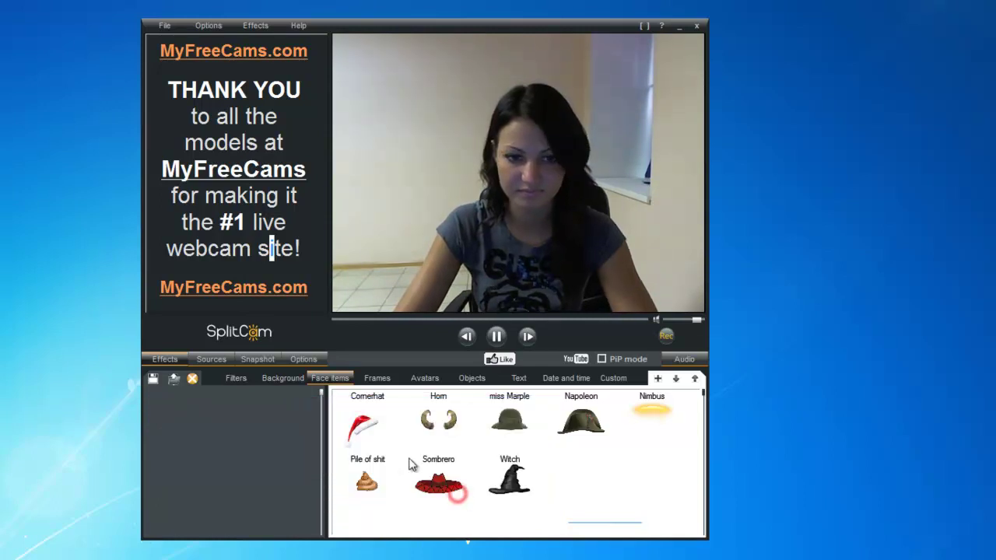
pyautogui.click(331, 381)
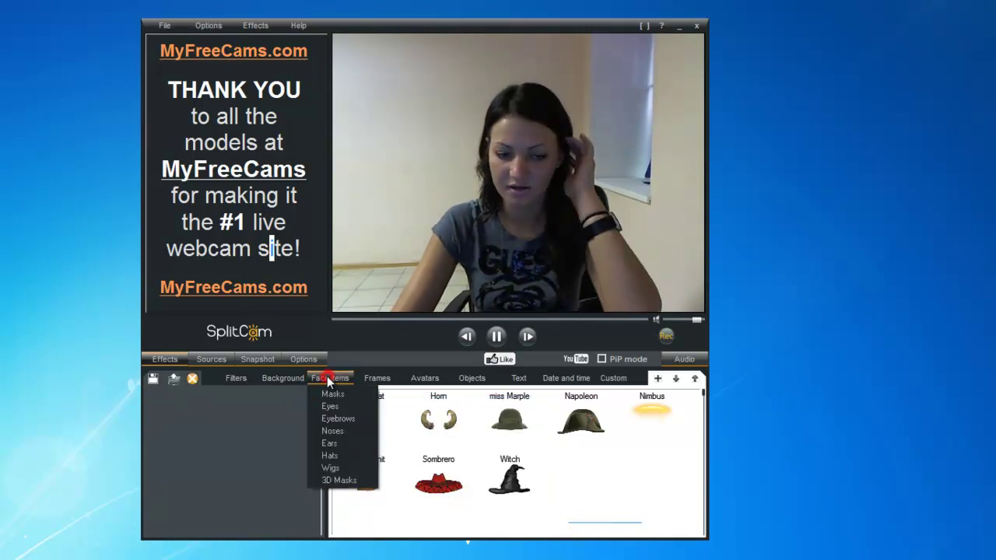
pyautogui.click(336, 469)
pyautogui.click(441, 418)
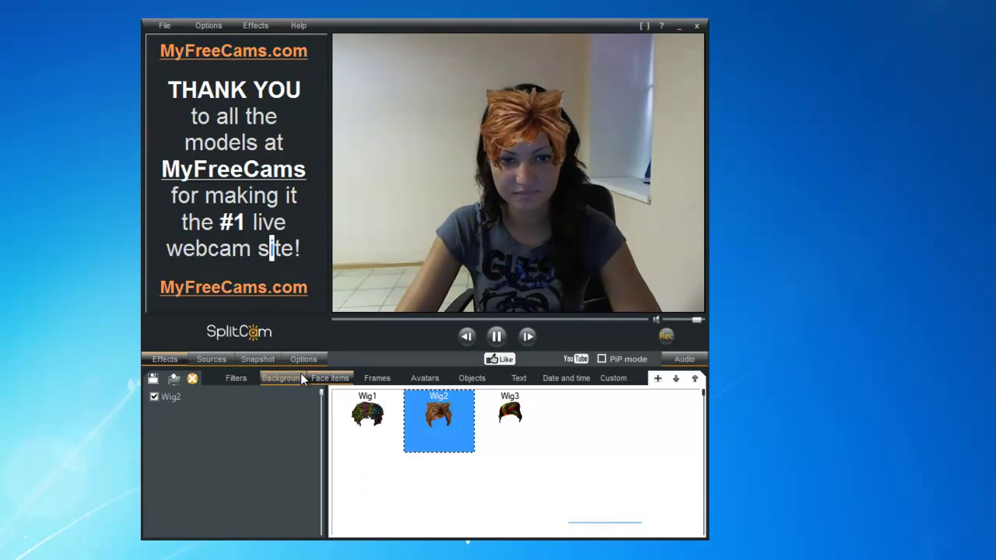
pyautogui.click(154, 397)
pyautogui.click(445, 493)
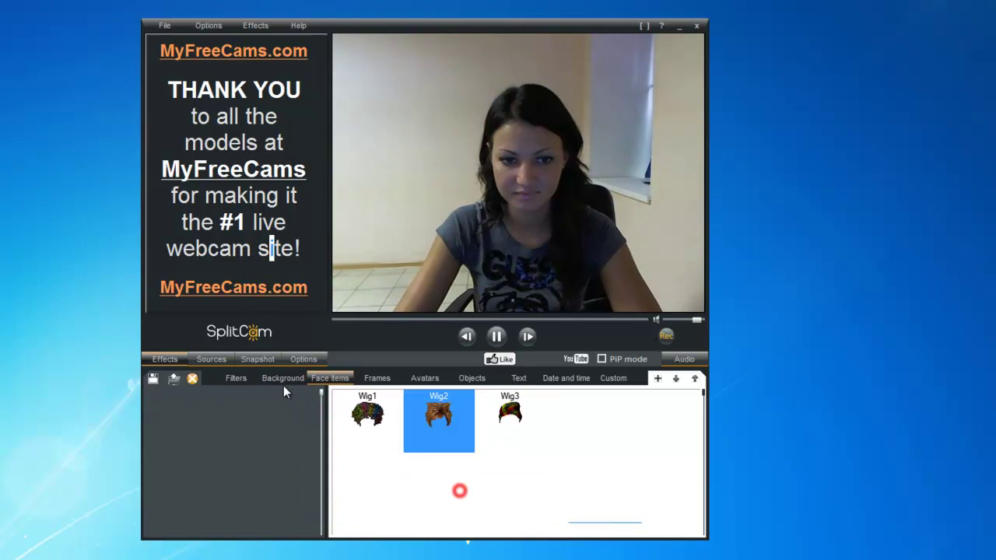
# Try the Butt butterfly and Darth Vader 3D masks, then delete the Darth Vader mask
pyautogui.click(320, 377)
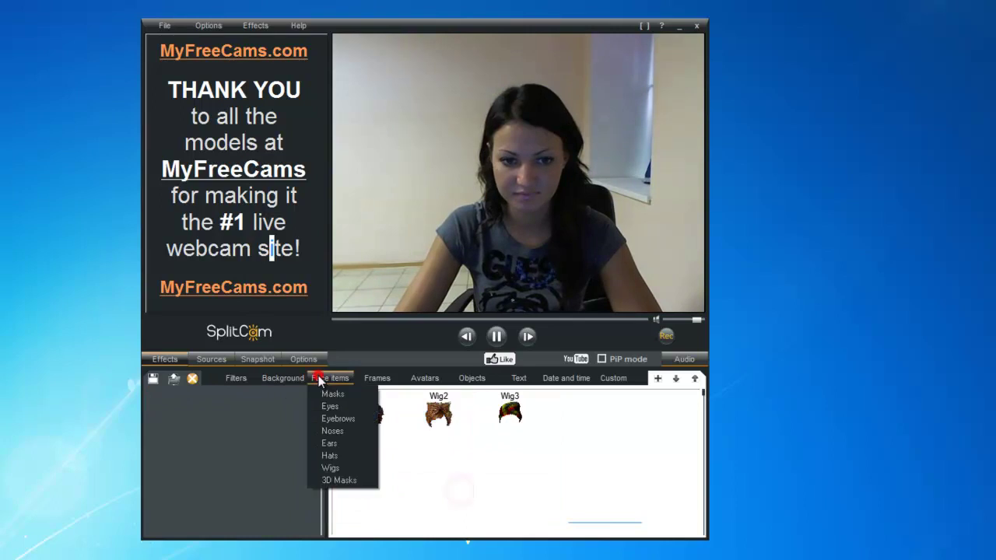
pyautogui.click(342, 480)
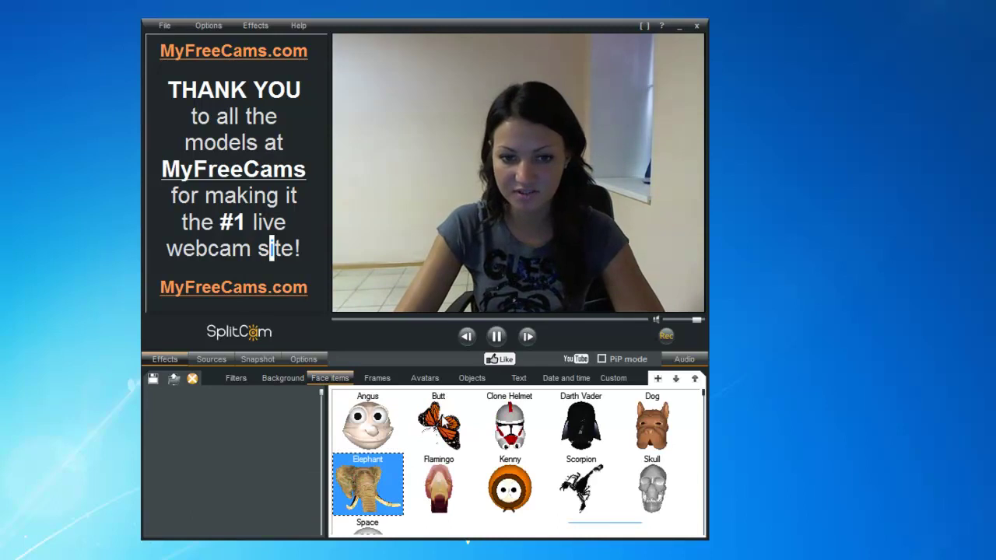
pyautogui.click(443, 420)
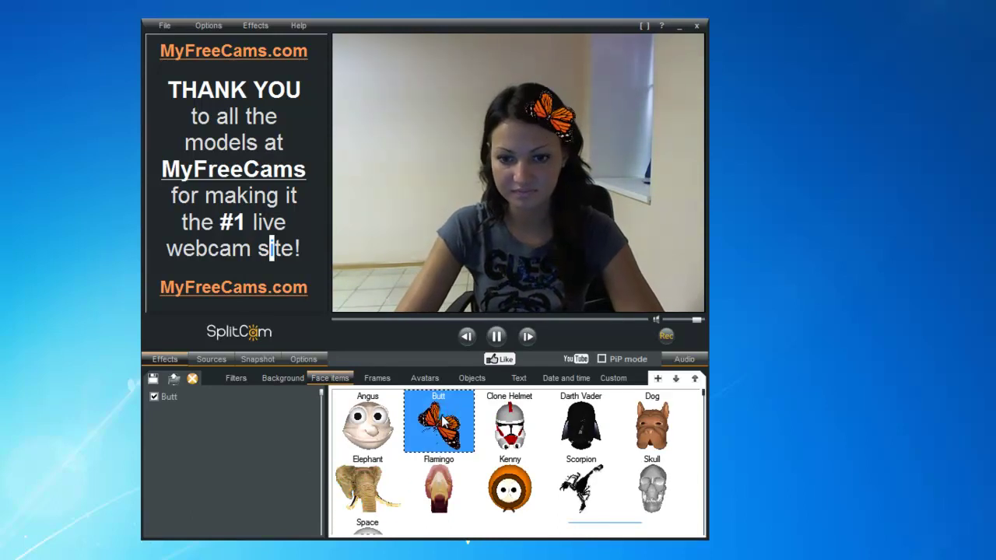
pyautogui.click(582, 418)
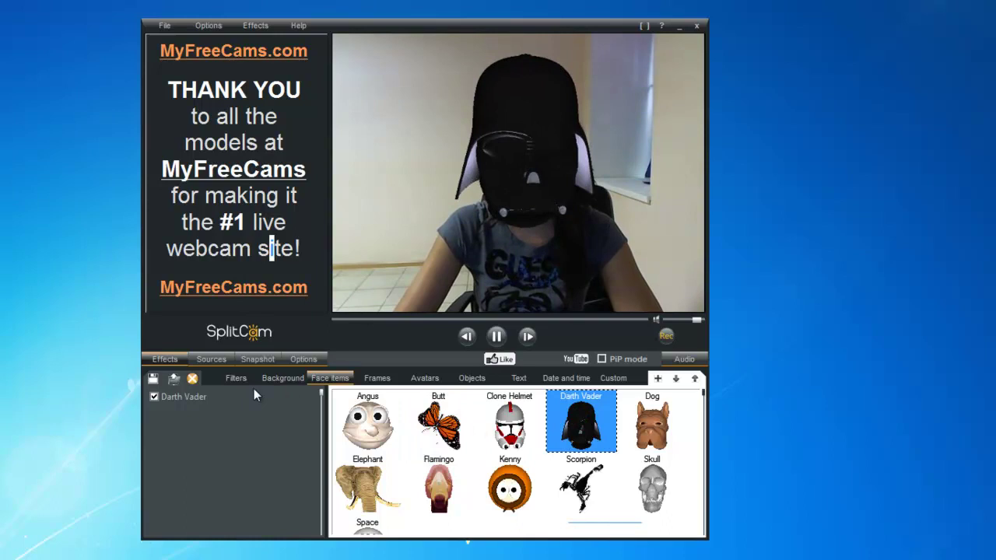
pyautogui.press('Delete')
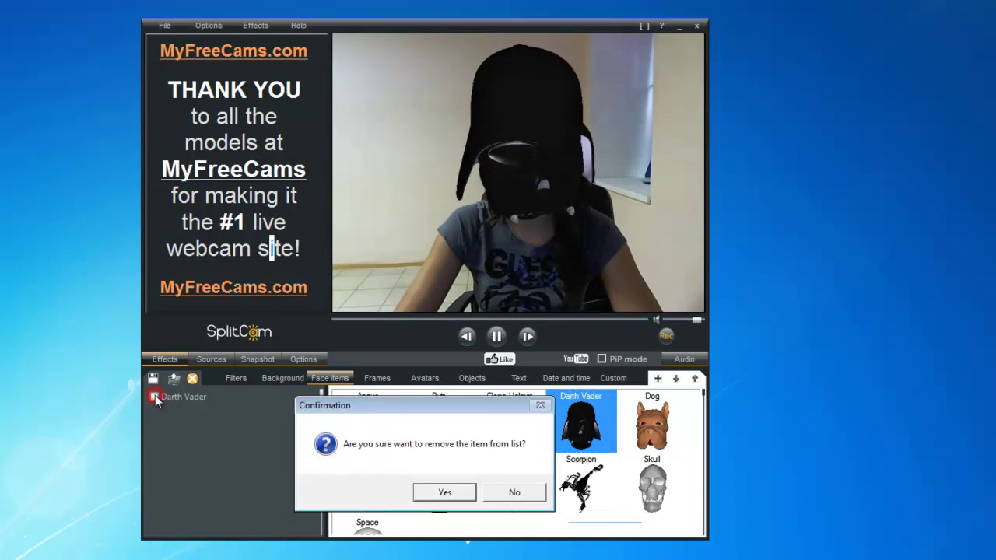
pyautogui.click(447, 493)
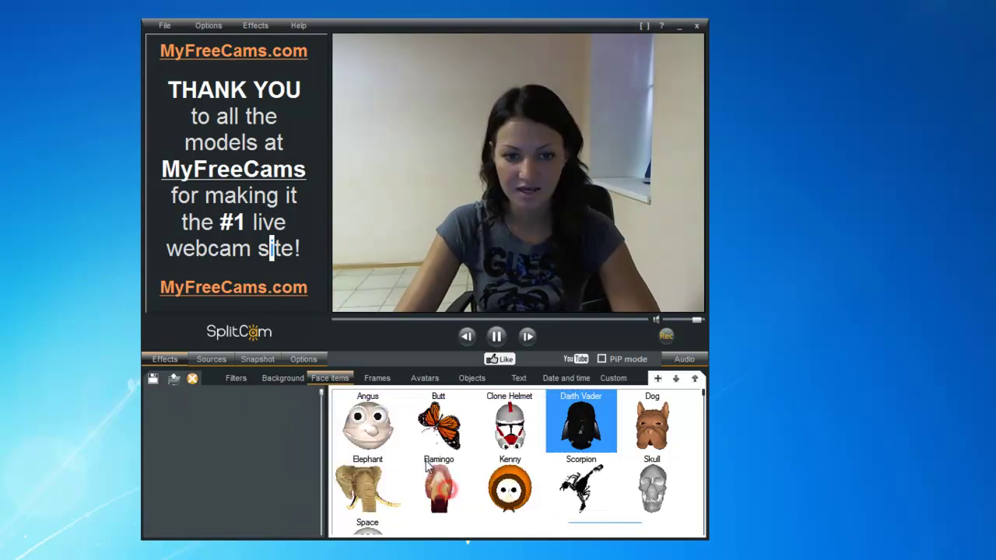
pyautogui.click(375, 379)
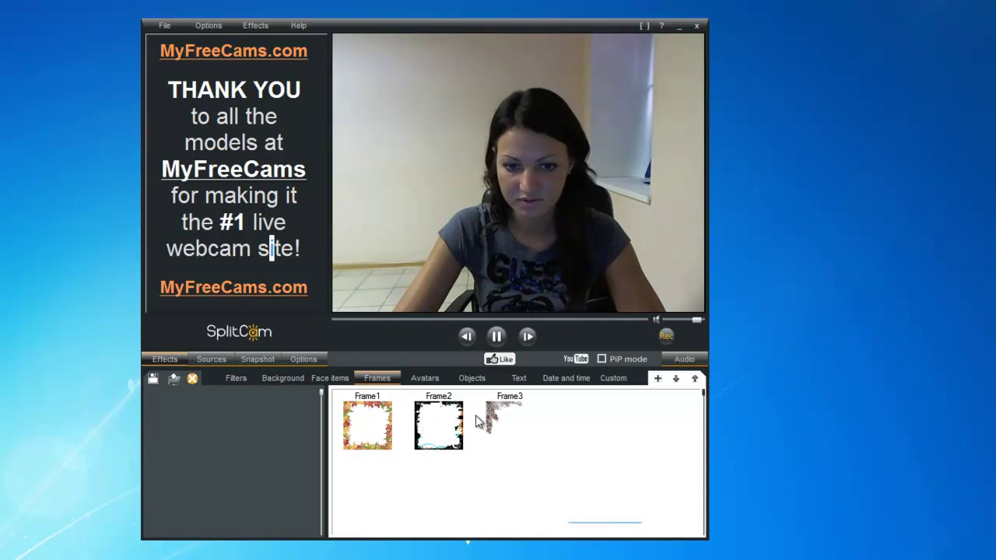
# Add the autumn-leaf Frame1 border to the video, then remove it
pyautogui.click(375, 426)
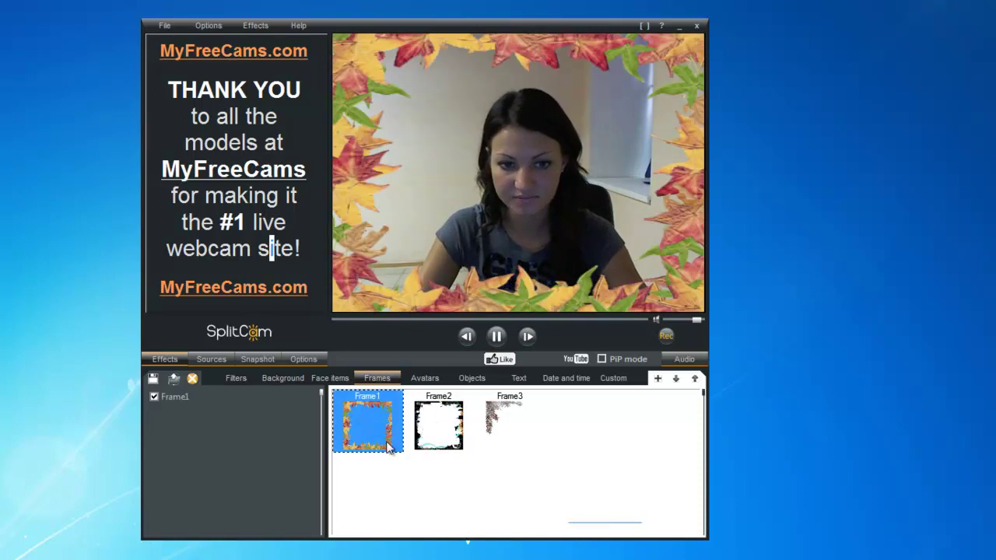
pyautogui.click(152, 396)
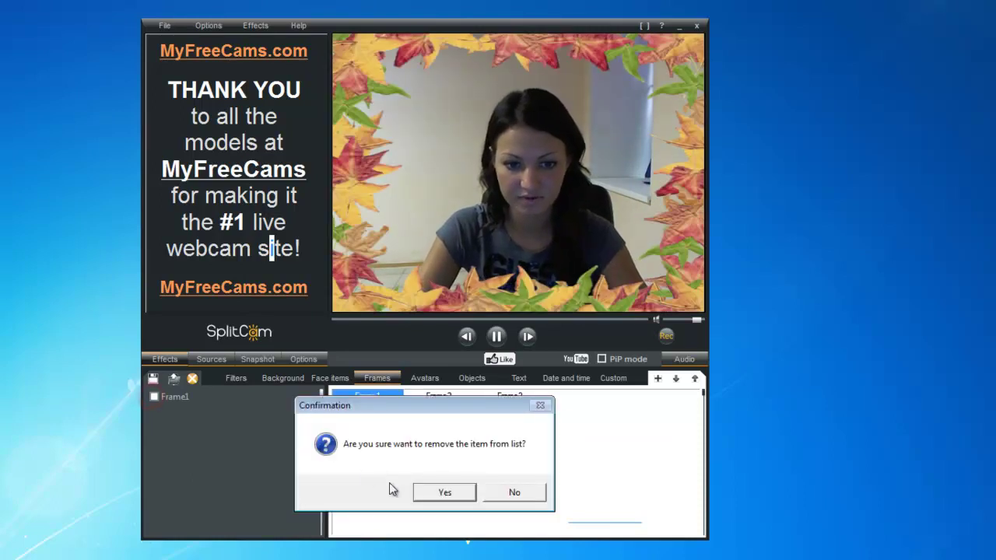
pyautogui.click(440, 492)
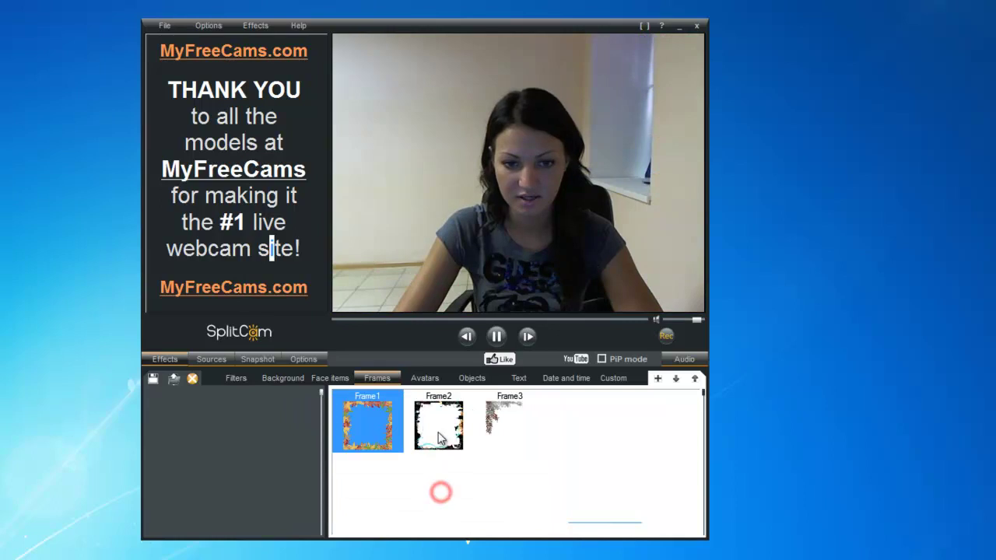
# Place the face into the suit-and-flag avatar, then remove that avatar
pyautogui.click(438, 379)
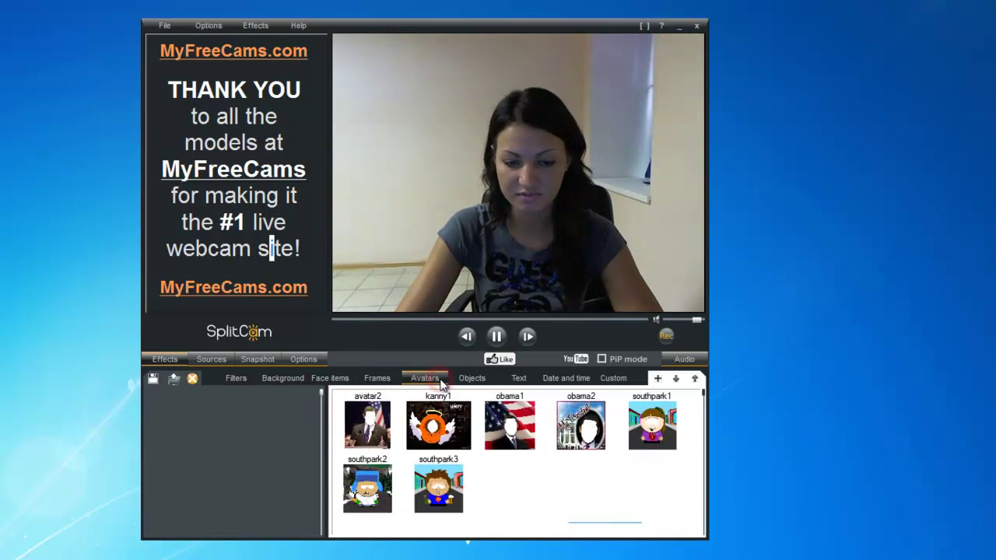
pyautogui.click(506, 424)
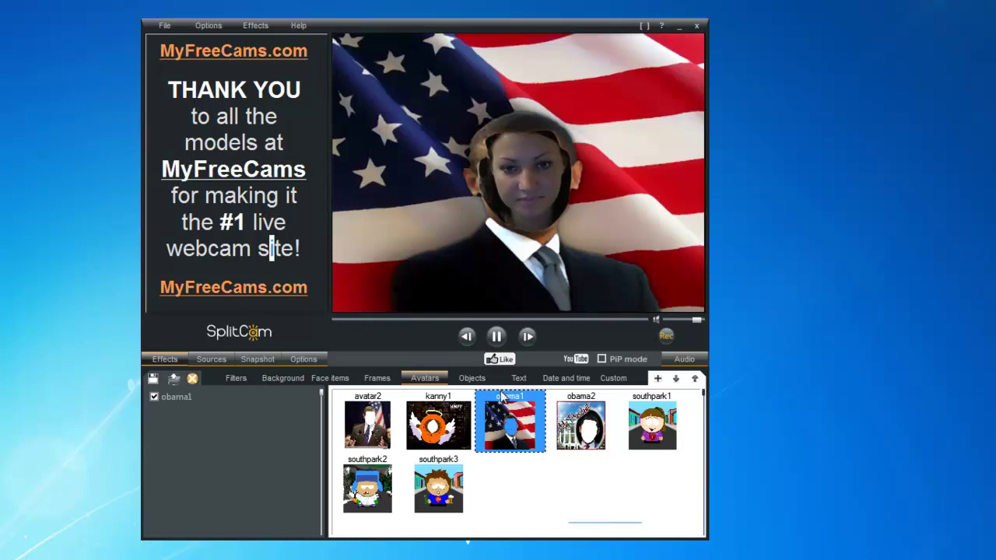
pyautogui.click(153, 398)
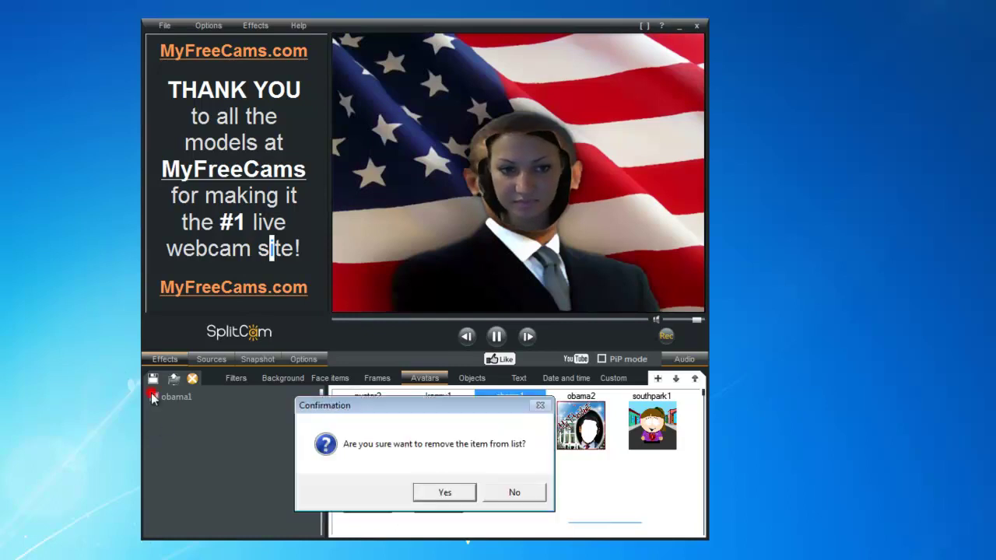
pyautogui.click(424, 494)
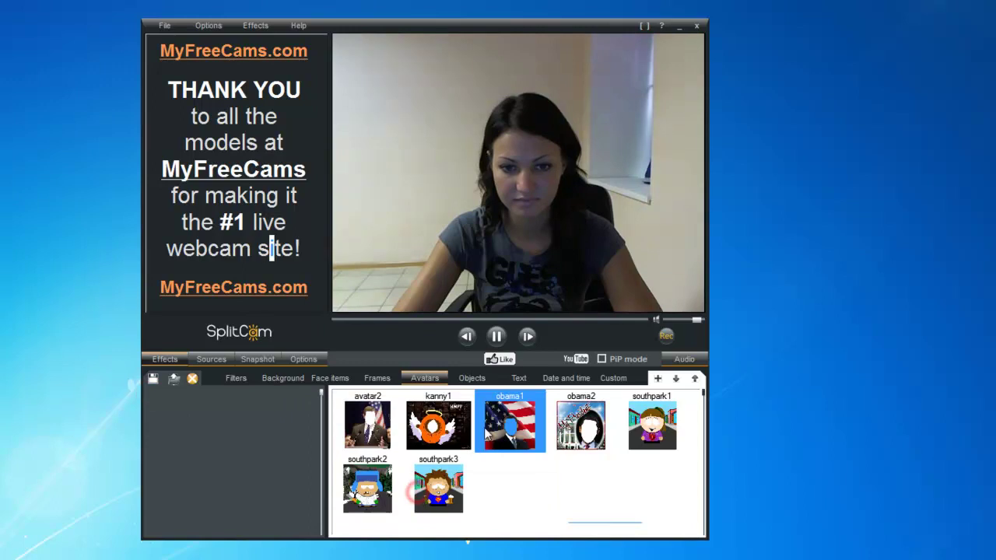
# Place the Valentines_day 1 'Be Mine' holiday object on the video, reposition it, then remove it
pyautogui.click(473, 378)
pyautogui.click(472, 379)
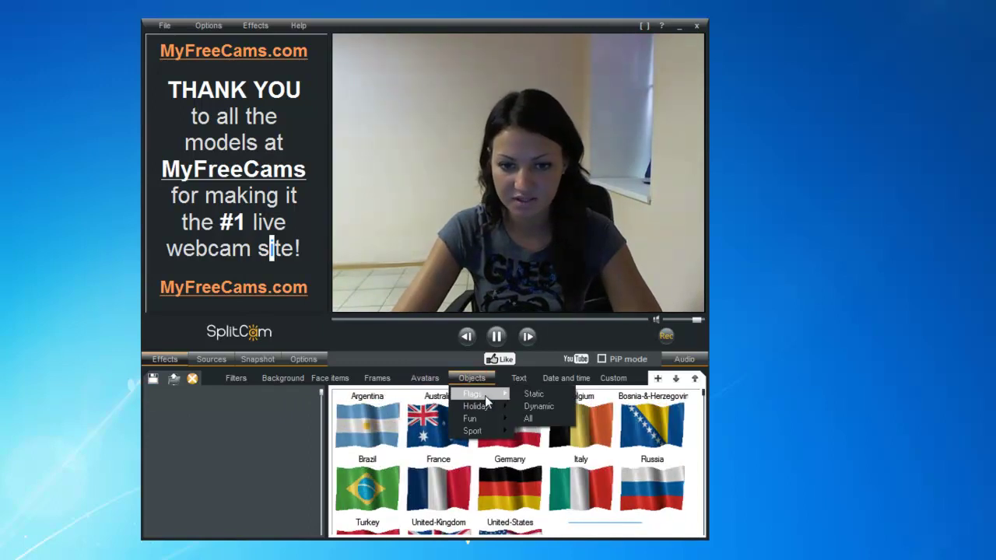
pyautogui.moveTo(494, 411)
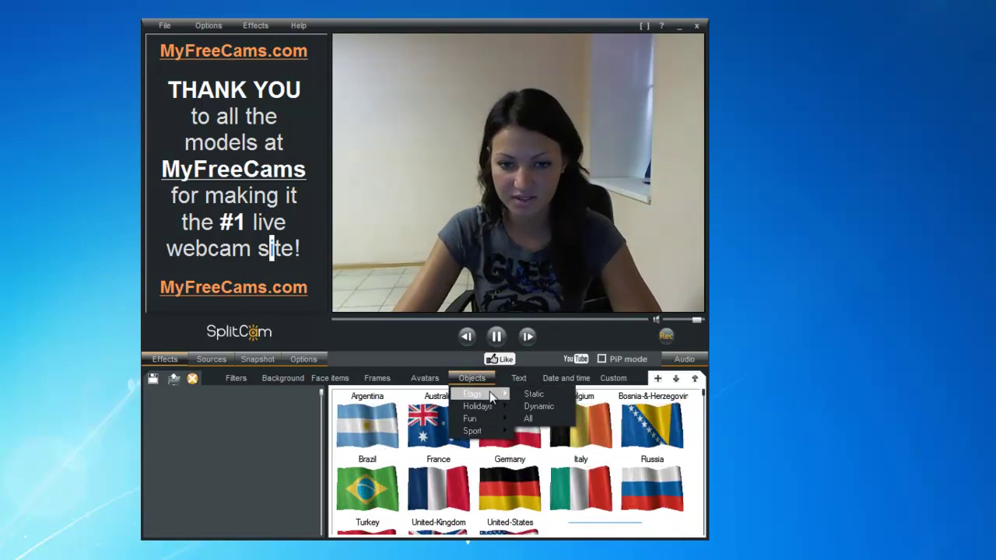
pyautogui.click(487, 411)
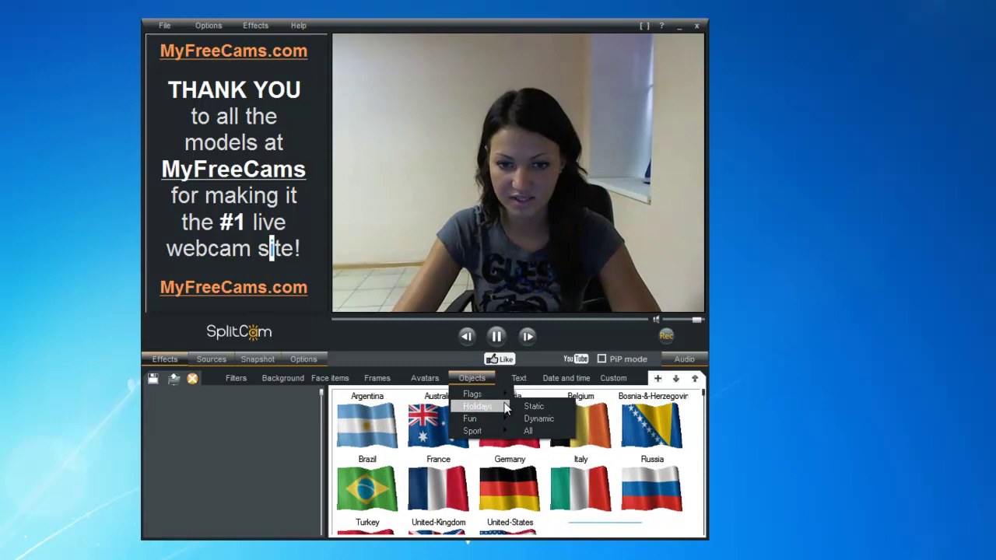
pyautogui.click(537, 419)
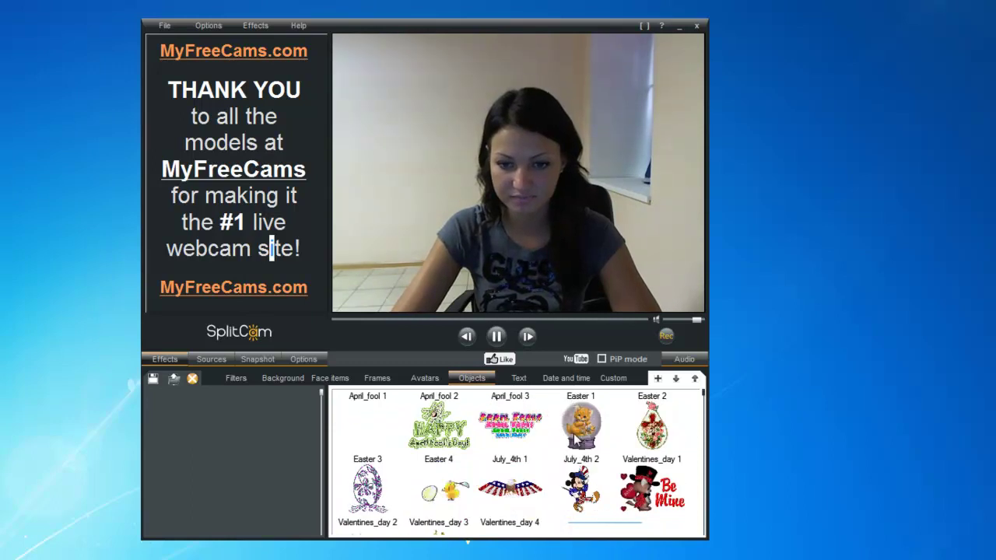
pyautogui.click(657, 486)
pyautogui.moveTo(408, 140); pyautogui.dragTo(425, 171)
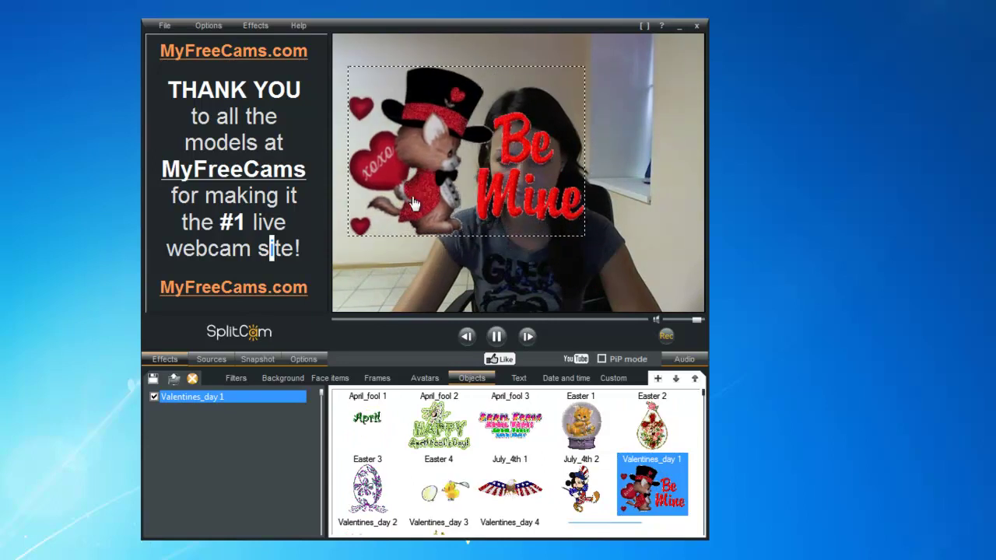
pyautogui.click(154, 397)
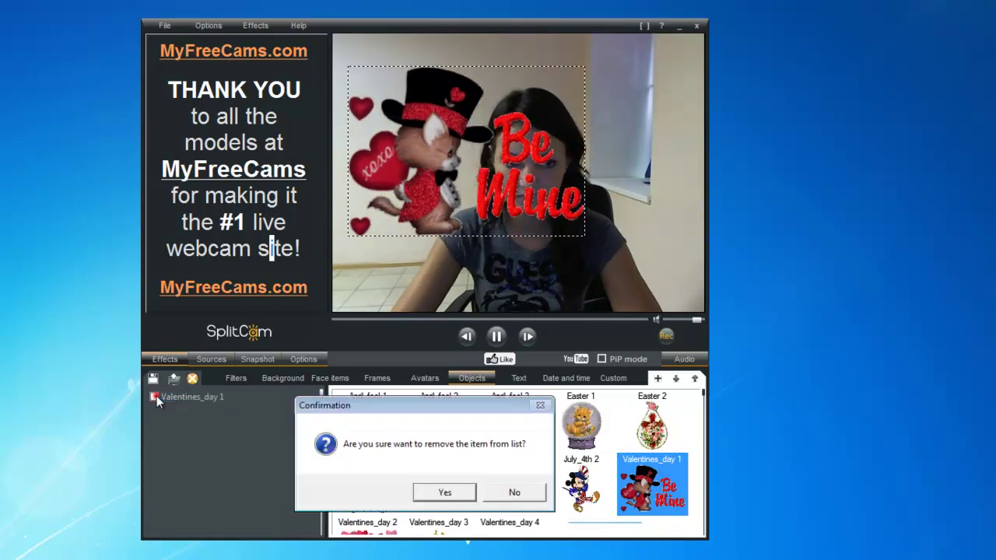
pyautogui.click(445, 492)
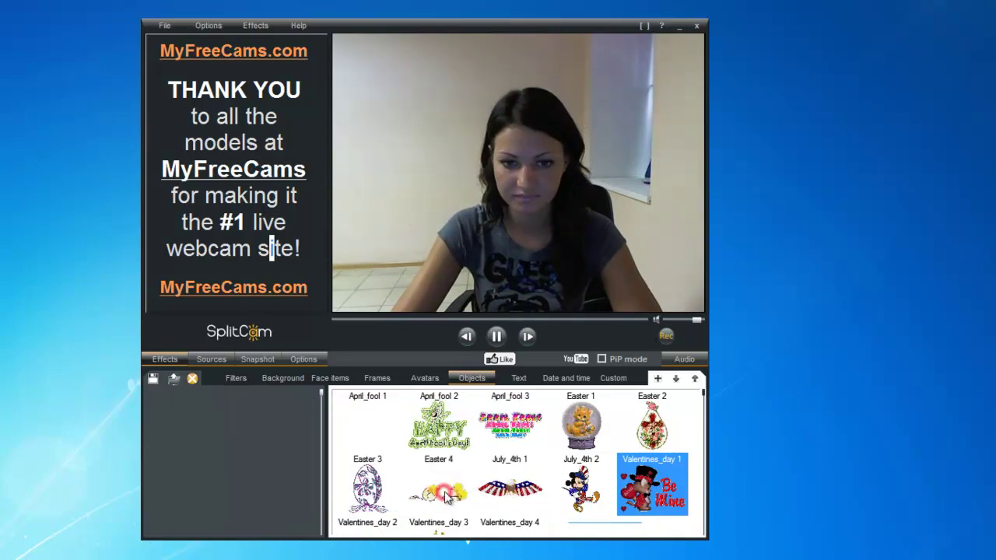
pyautogui.click(517, 379)
# Add a 'SplitCam' text caption in a navy, size 48 font
pyautogui.click(473, 439)
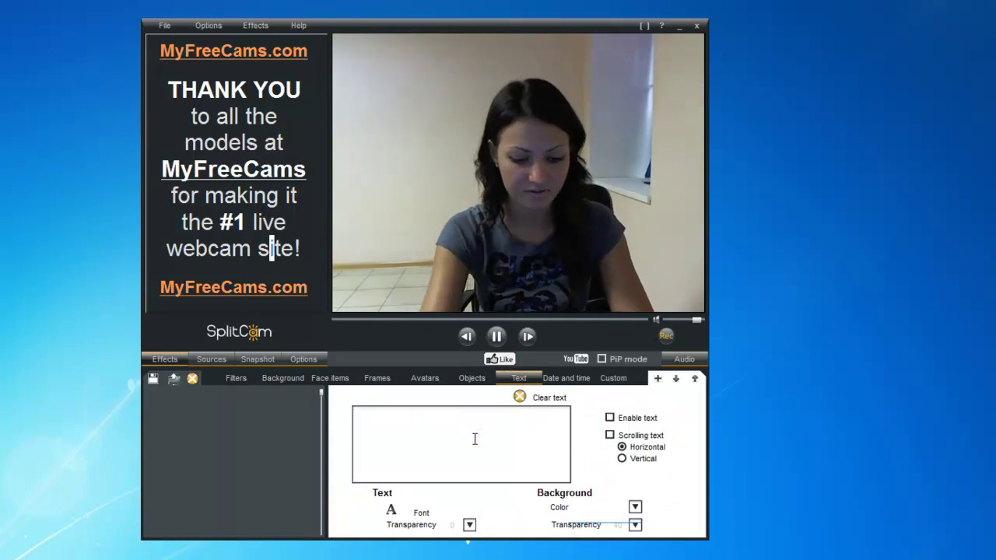
pyautogui.write('Split')
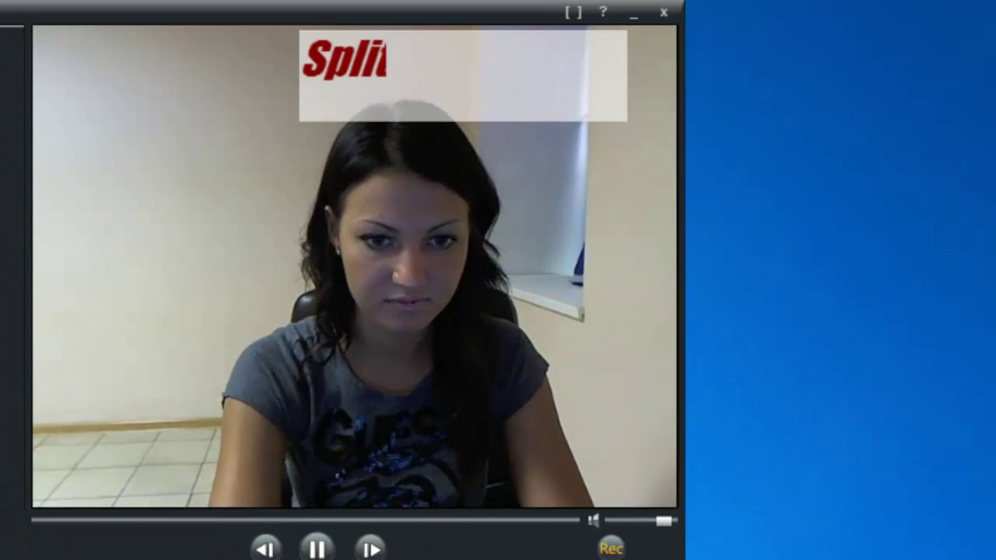
pyautogui.write('Cam')
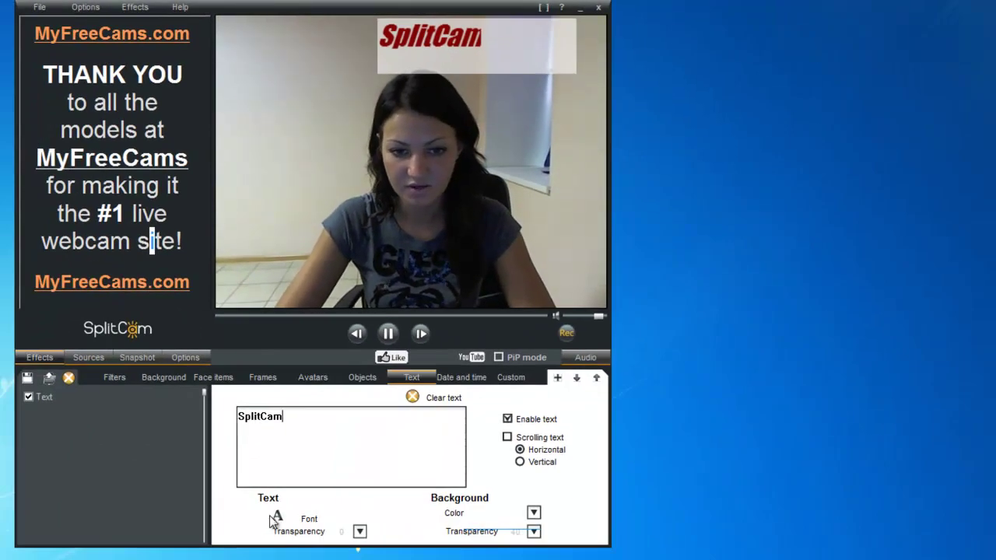
pyautogui.click(276, 517)
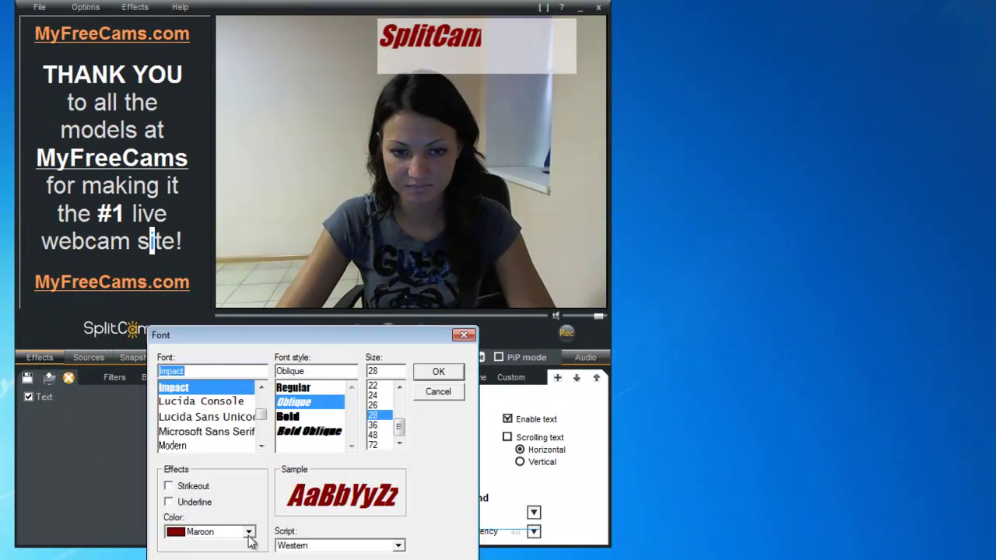
pyautogui.click(249, 532)
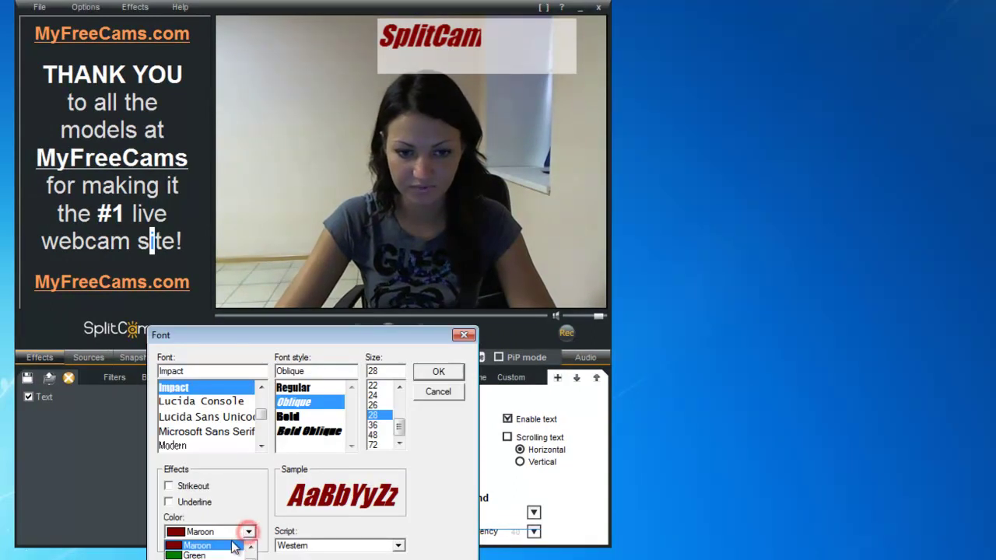
pyautogui.press('Down')
pyautogui.press('Down')
pyautogui.press('Down')
pyautogui.press('Return')
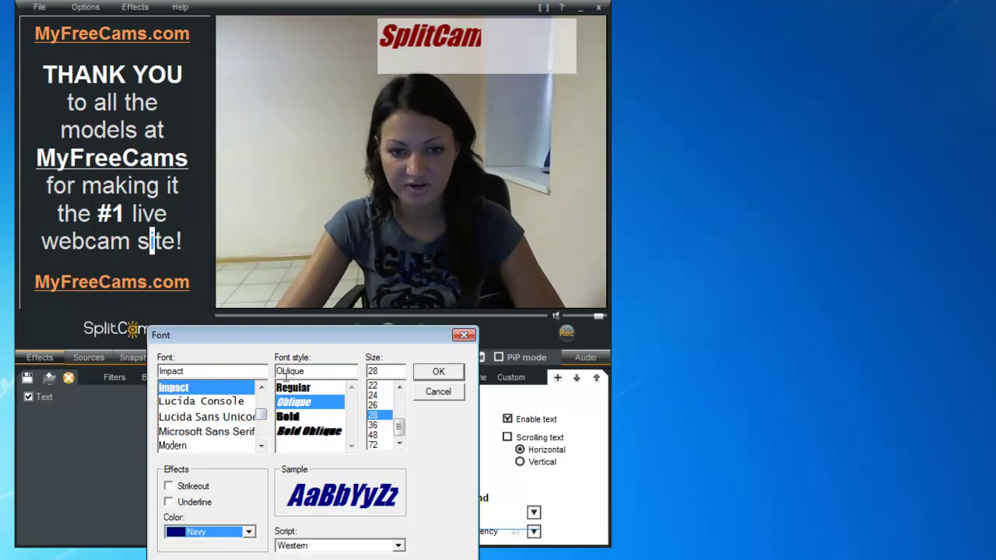
pyautogui.click(374, 435)
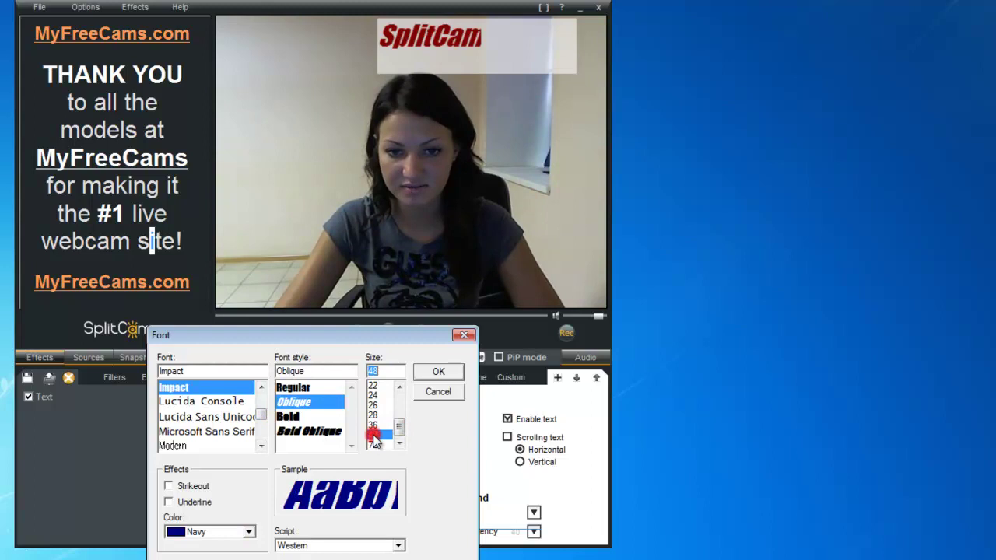
pyautogui.click(438, 372)
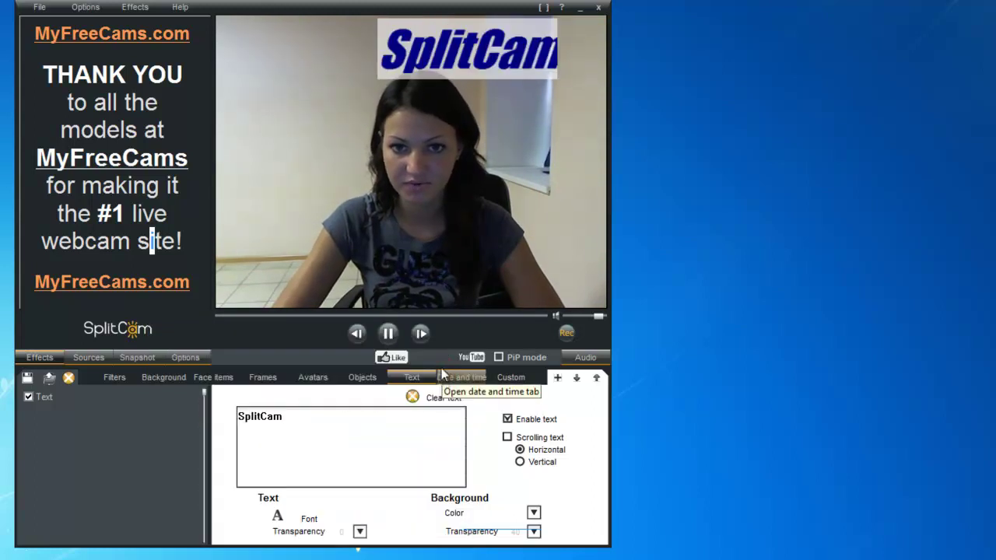
# Move and enlarge the caption across the top of the video, then begin removing it
pyautogui.moveTo(430, 48); pyautogui.dragTo(380, 45)
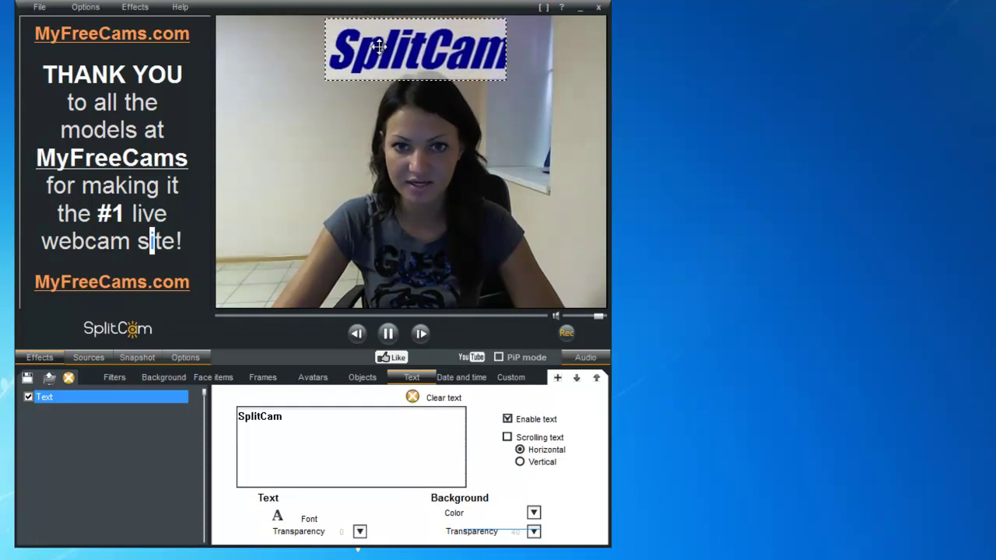
pyautogui.moveTo(508, 80); pyautogui.dragTo(524, 88)
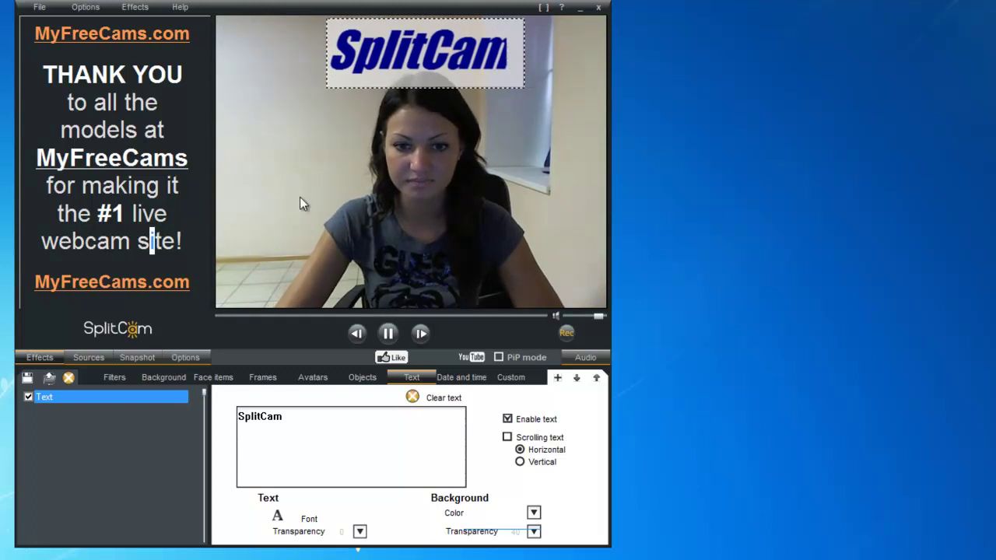
pyautogui.click(29, 397)
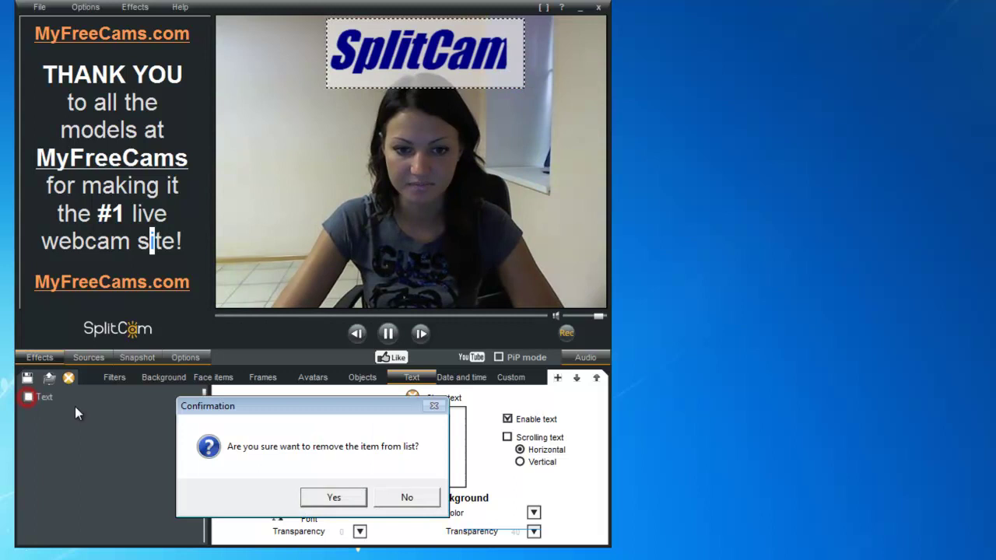
# Remove the caption, then show a small DDMMYYYY, 24-hour date/time stamp at lower right
pyautogui.click(314, 500)
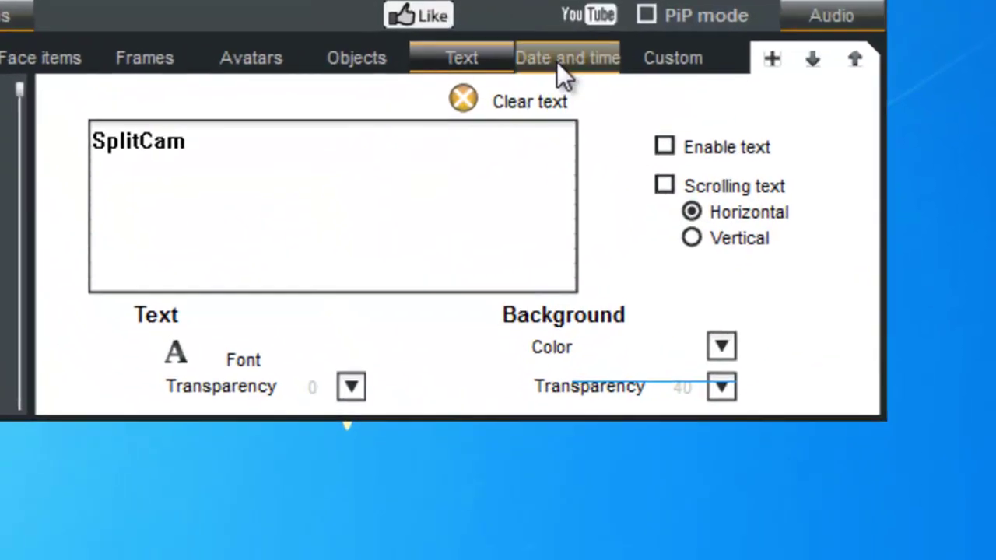
pyautogui.click(559, 52)
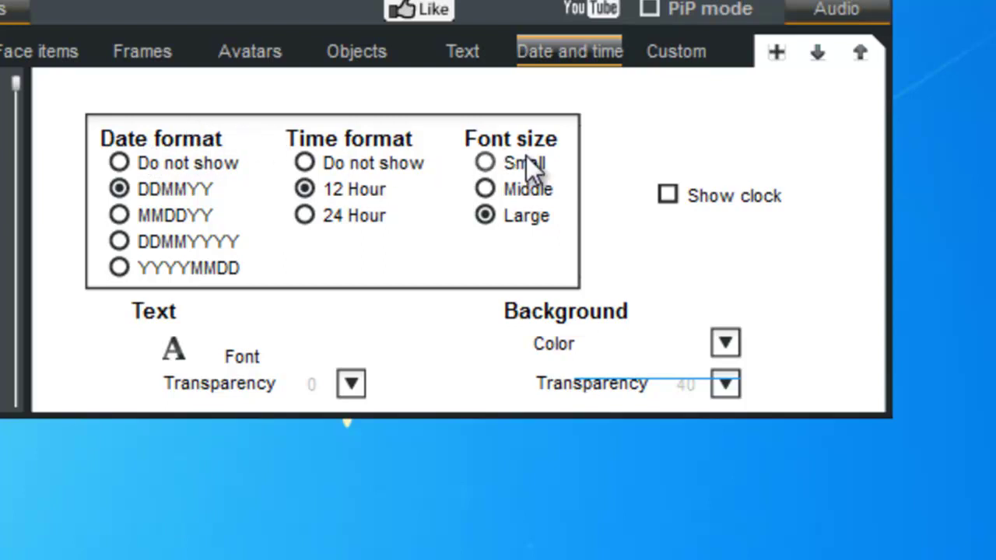
pyautogui.click(119, 241)
pyautogui.click(304, 217)
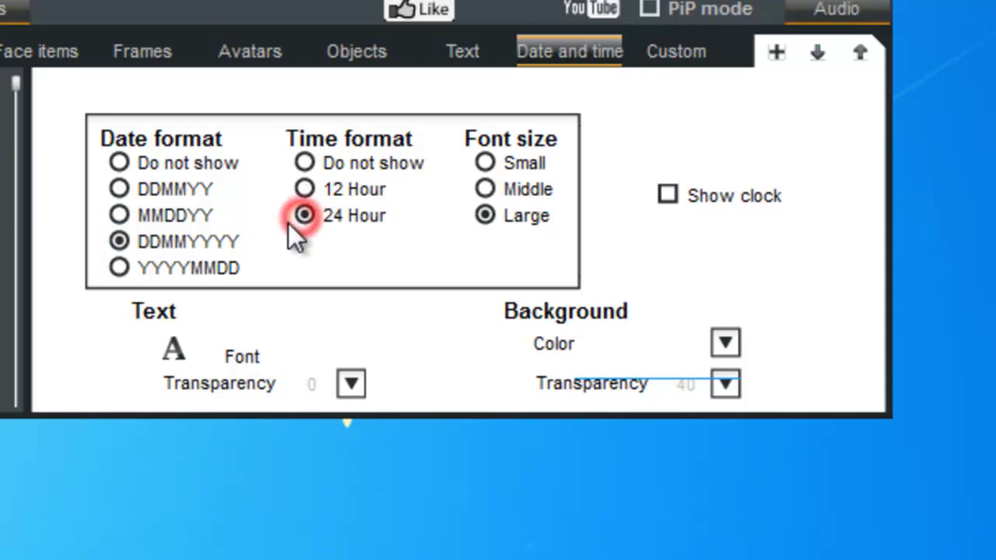
pyautogui.click(483, 163)
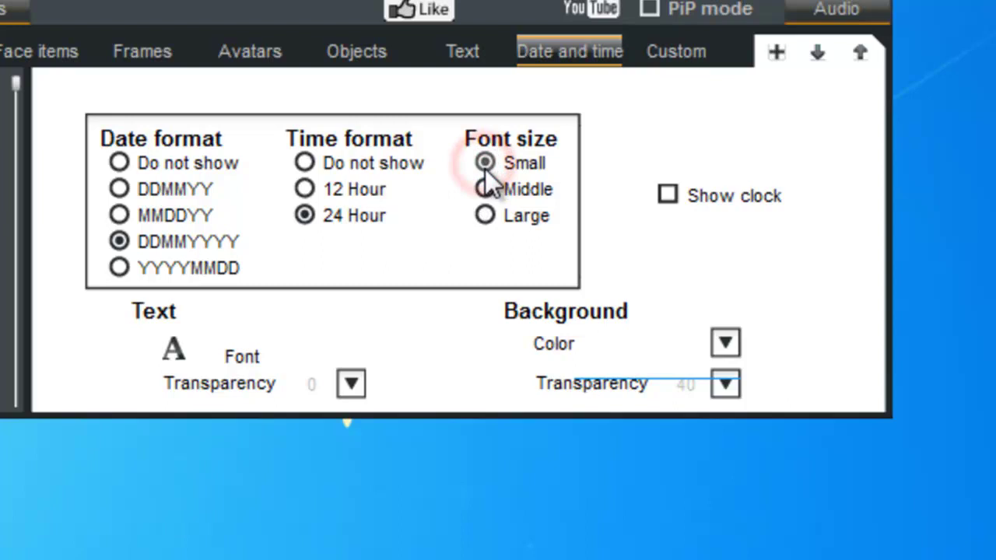
pyautogui.click(669, 194)
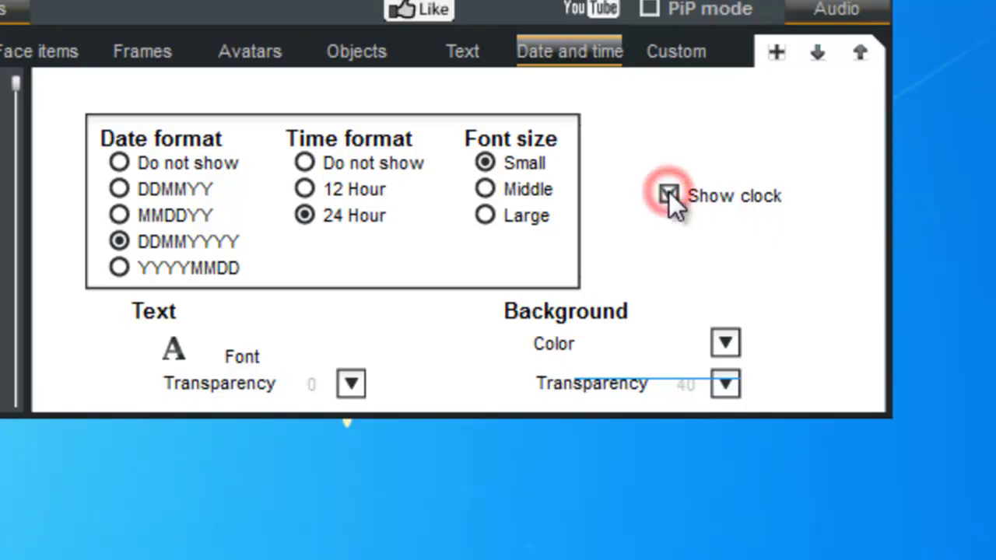
pyautogui.moveTo(381, 304); pyautogui.dragTo(483, 418)
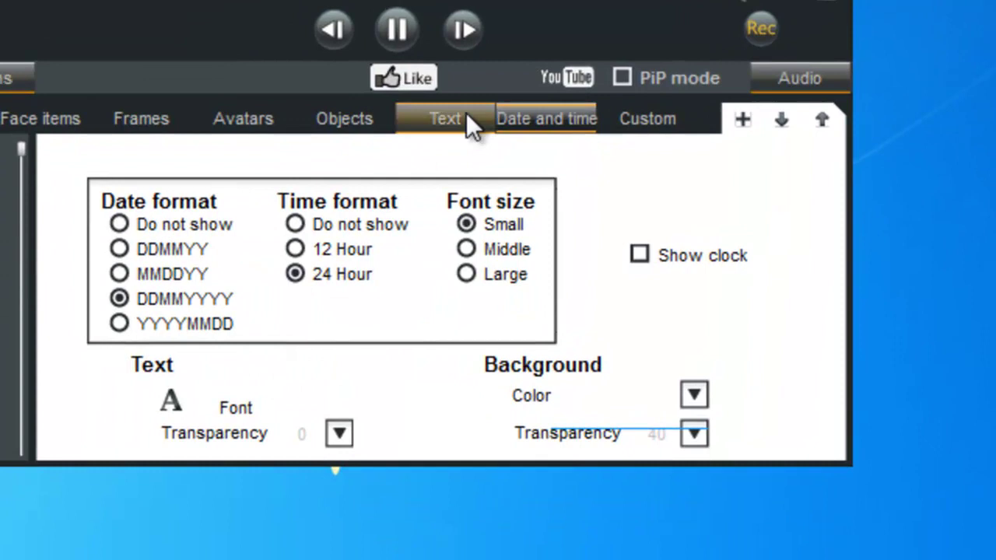
# Load a cat-holding-playing-cards photo as the custom object's image preview
pyautogui.click(645, 121)
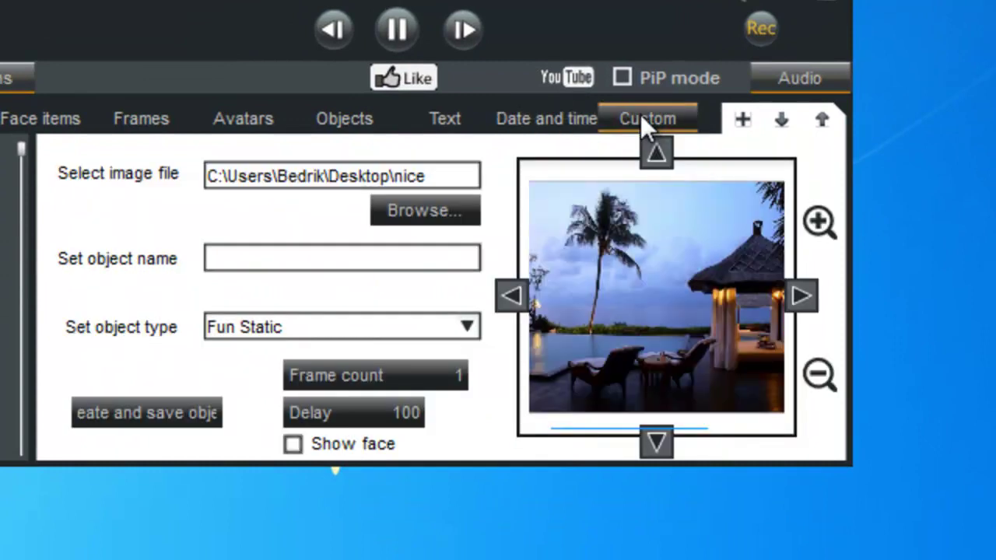
pyautogui.click(421, 209)
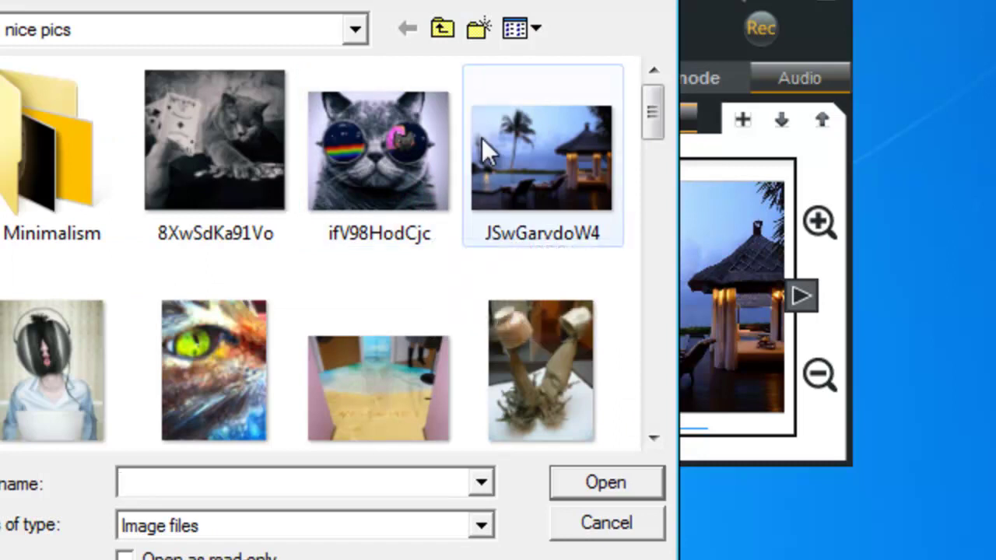
pyautogui.click(208, 120)
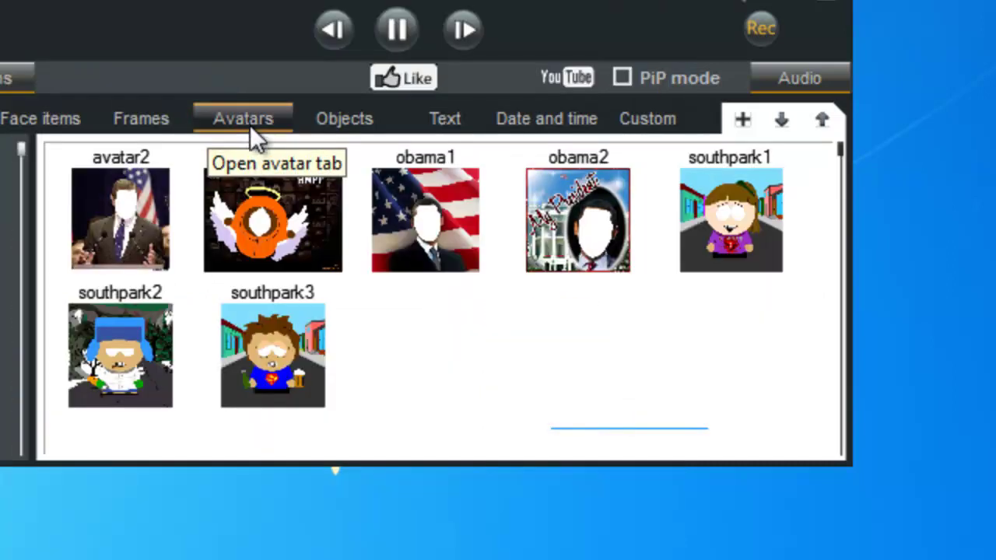
pyautogui.click(661, 121)
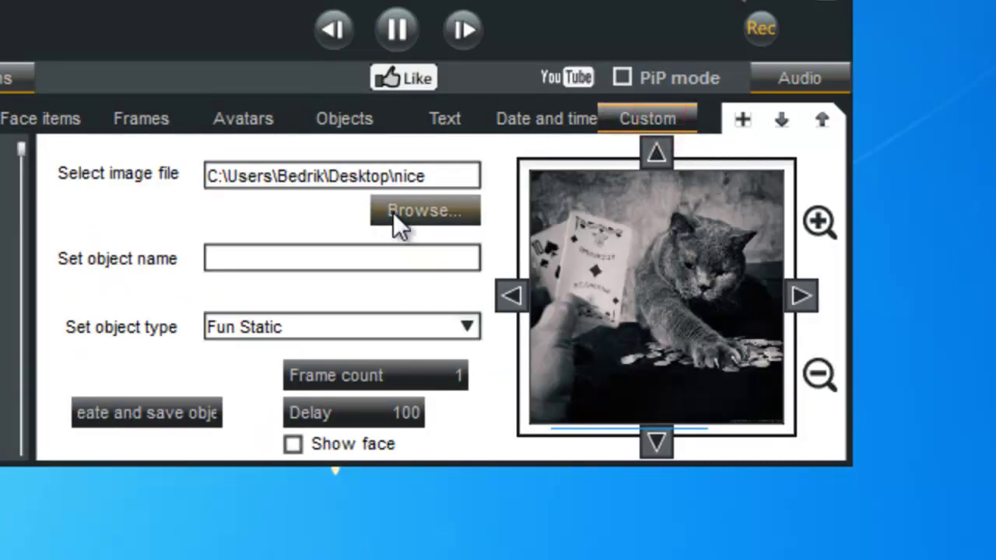